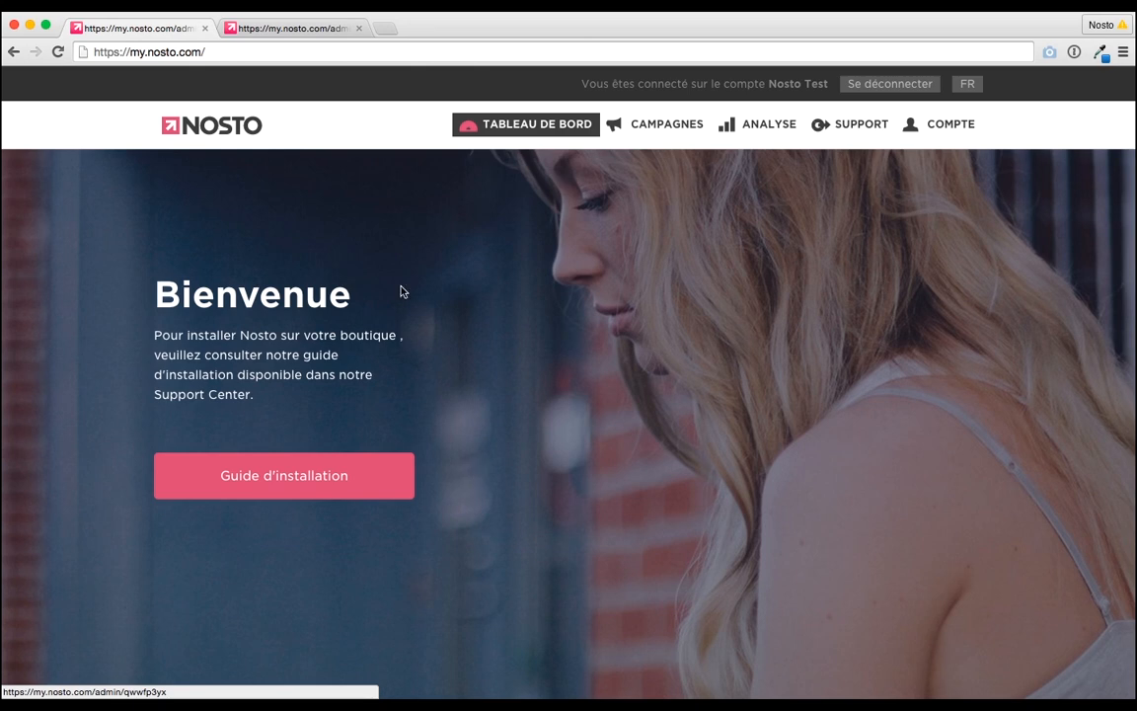
# Step: Launch the storefront preview of the recommendations from the recommendation setup page
pyautogui.click(301, 33)
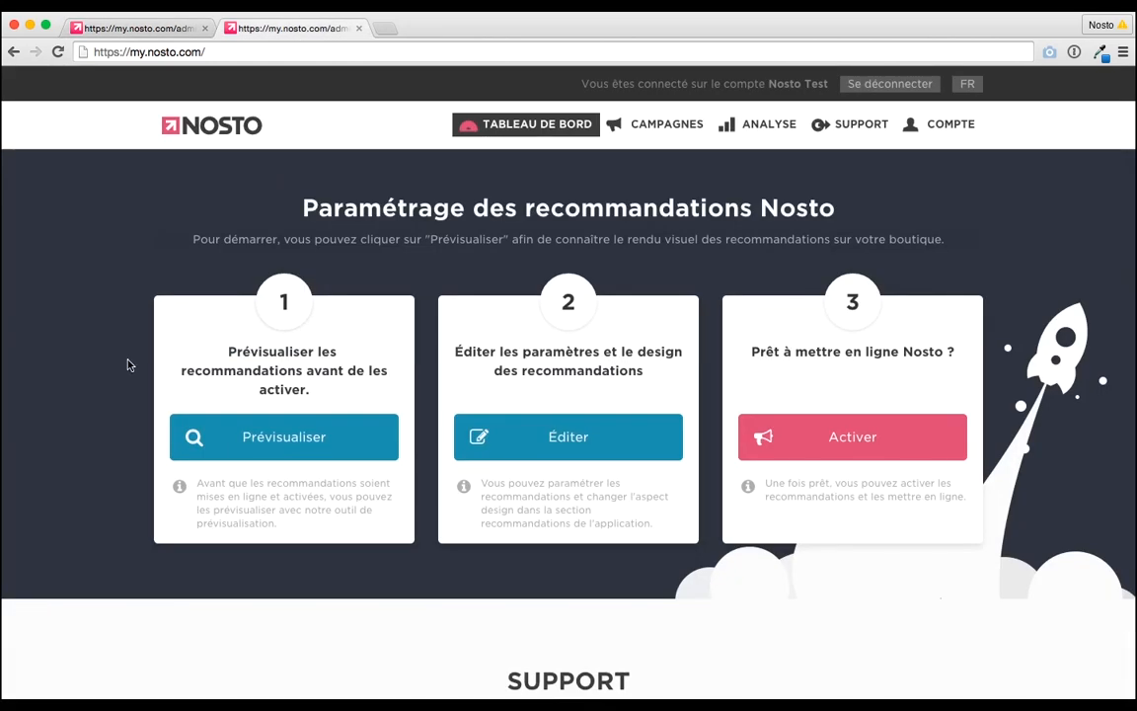
pyautogui.click(209, 422)
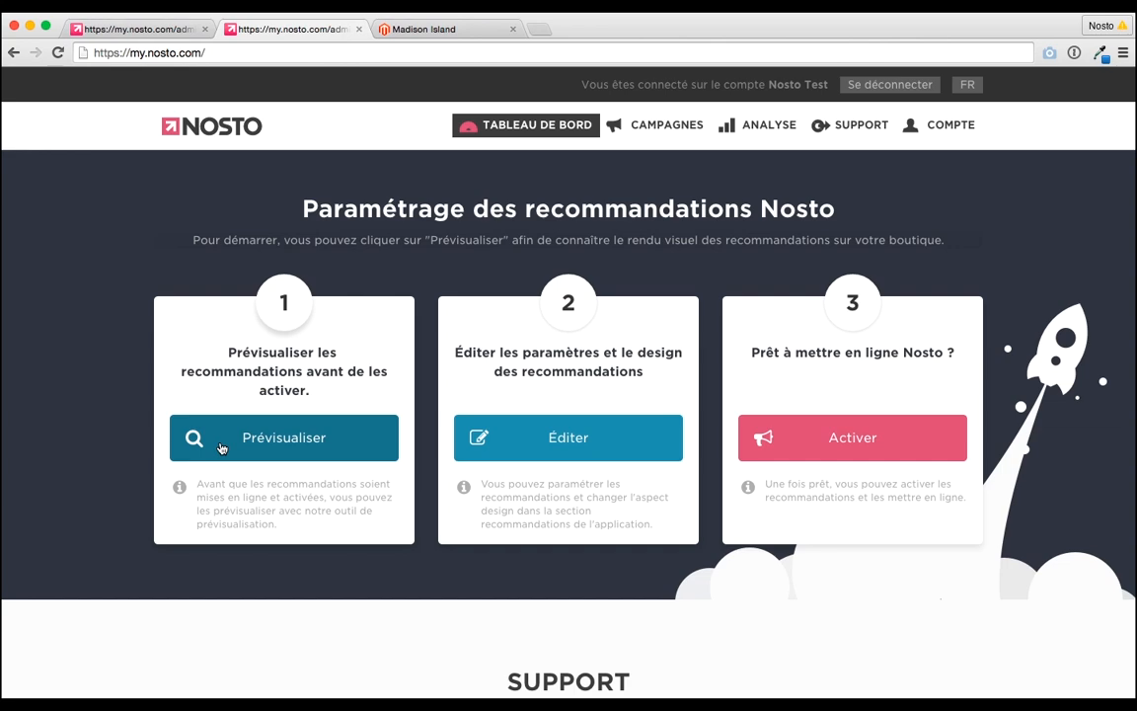
pyautogui.click(407, 29)
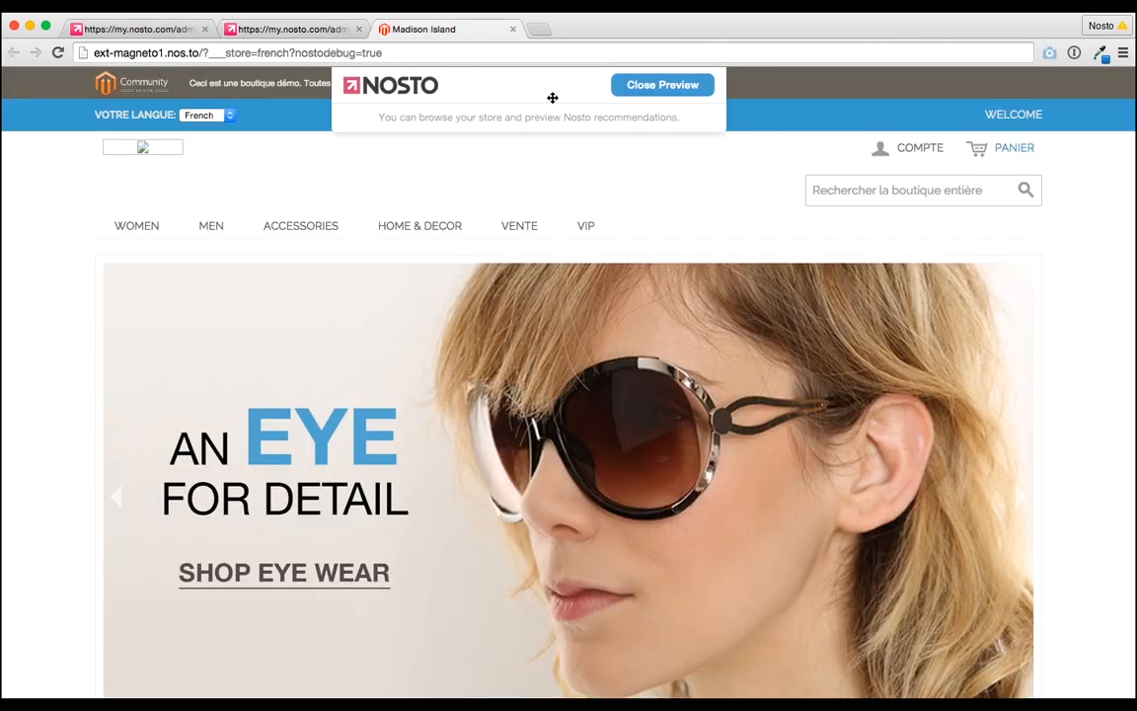
# Step: Examine the recommendation rows on the store's home page and highlight the ?nostodebug=true parameter in the page address
pyautogui.moveTo(503, 222)
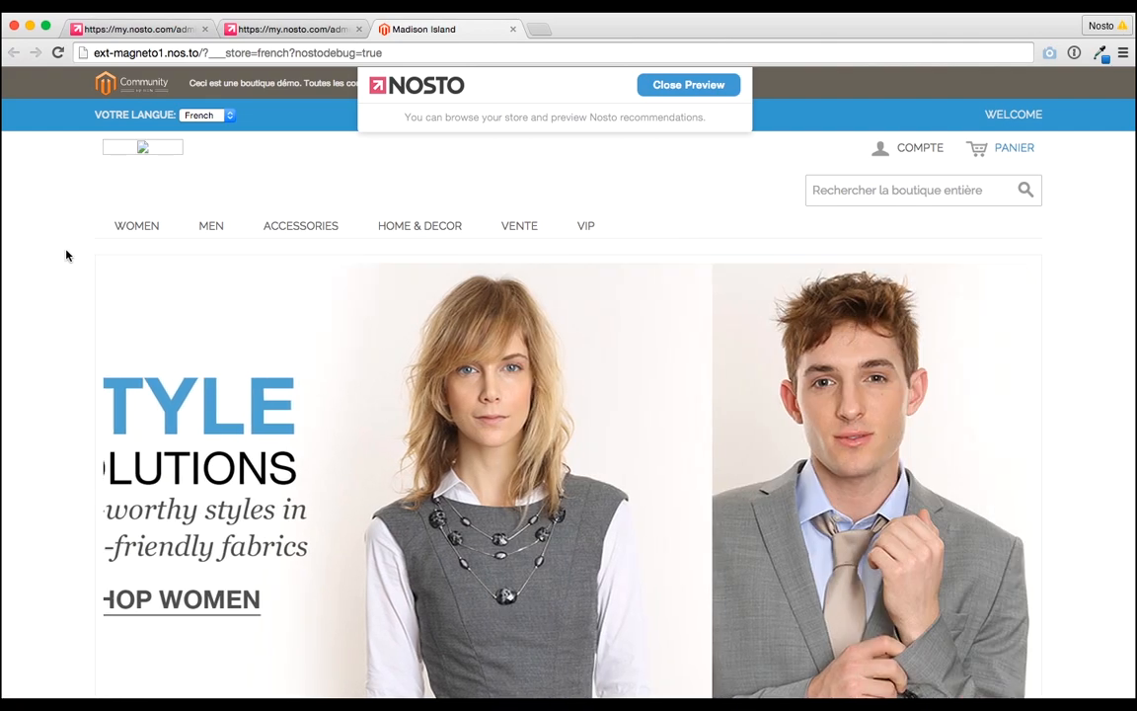
pyautogui.scroll(-3, 66, 256)
pyautogui.scroll(-5, 67, 256)
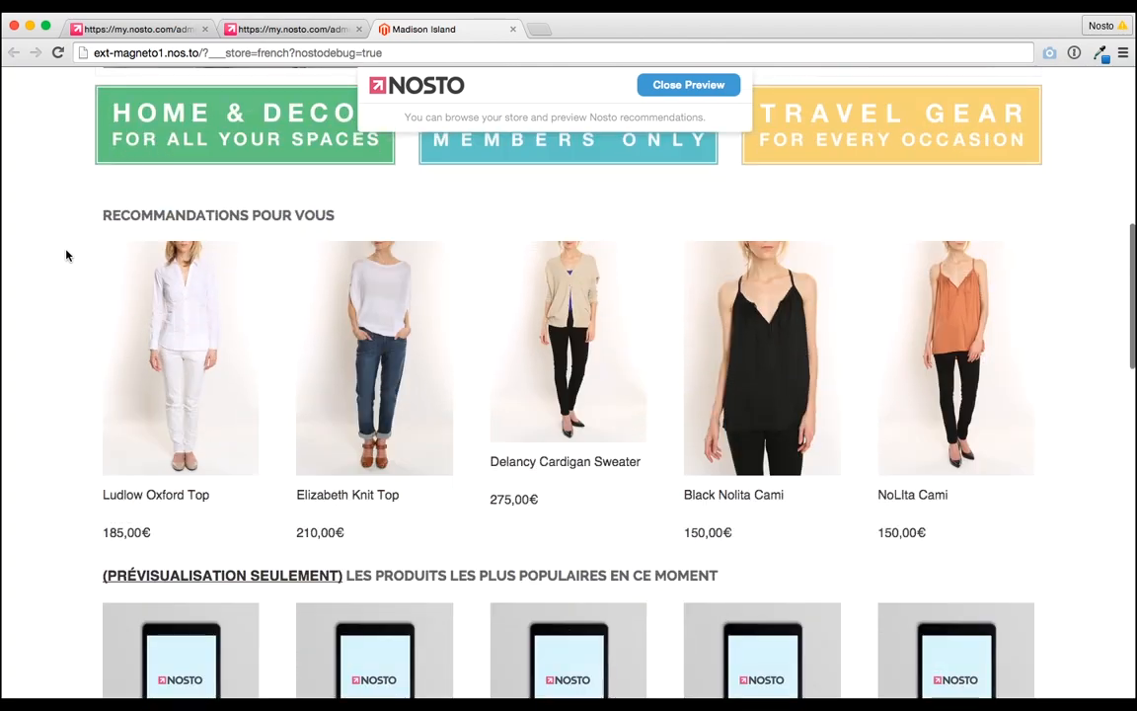
pyautogui.scroll(-2, 66, 255)
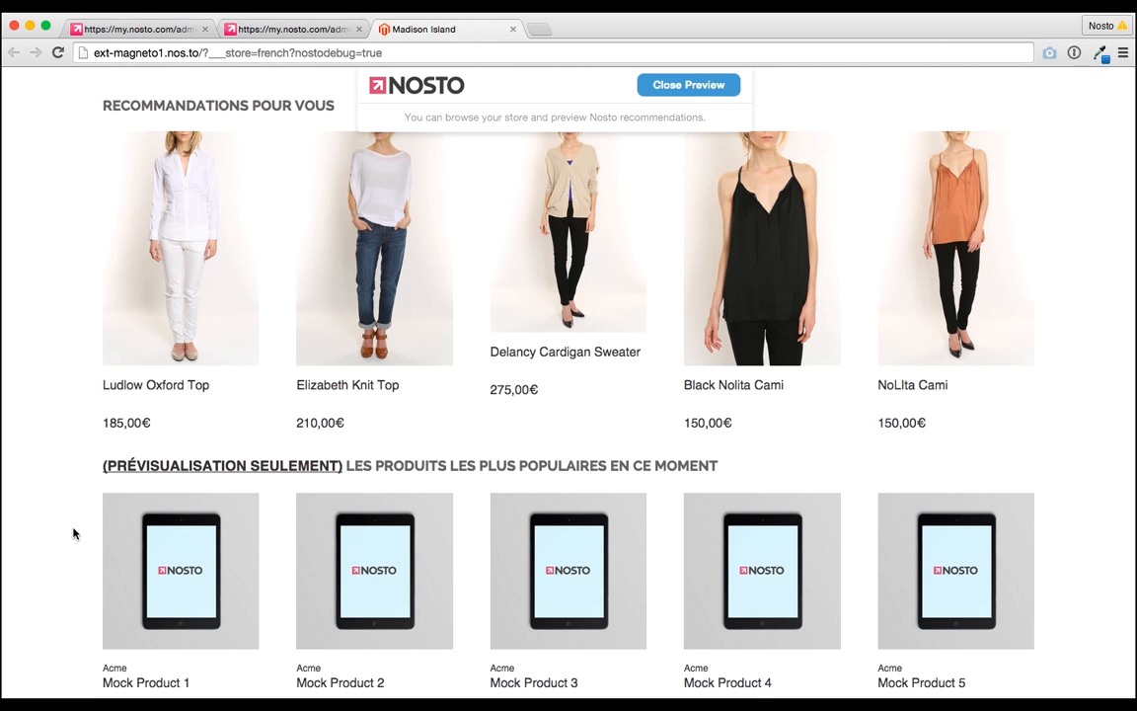
pyautogui.scroll(-1, 73, 533)
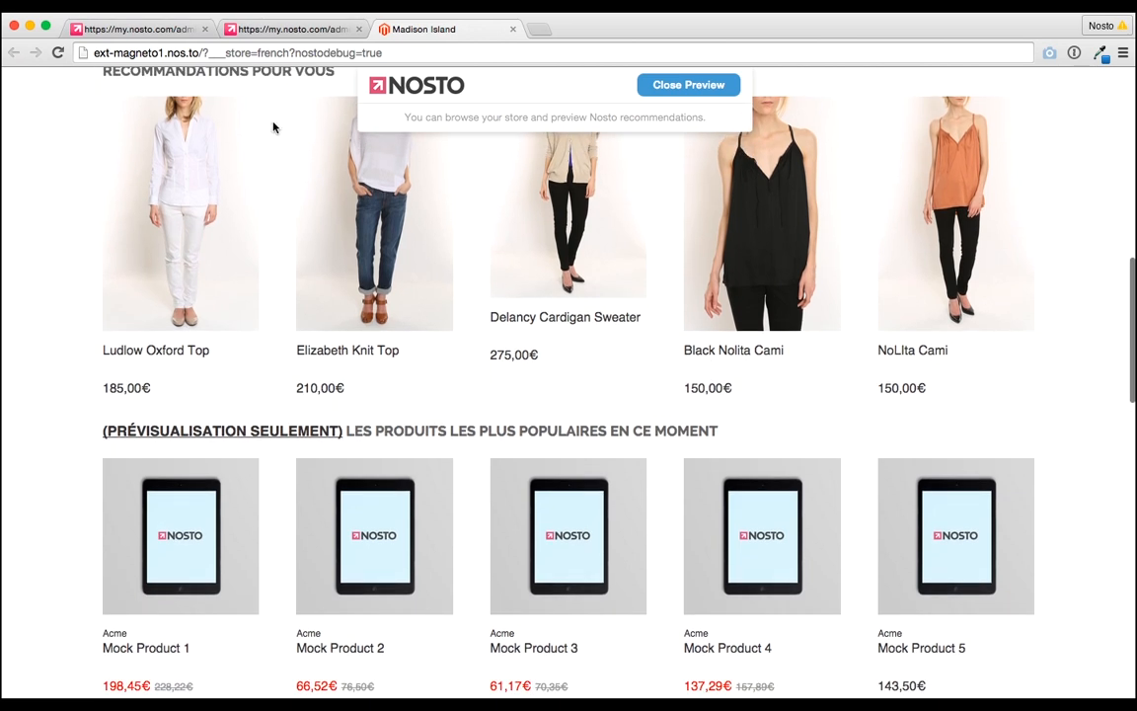
pyautogui.click(291, 52)
pyautogui.moveTo(289, 52); pyautogui.dragTo(399, 53)
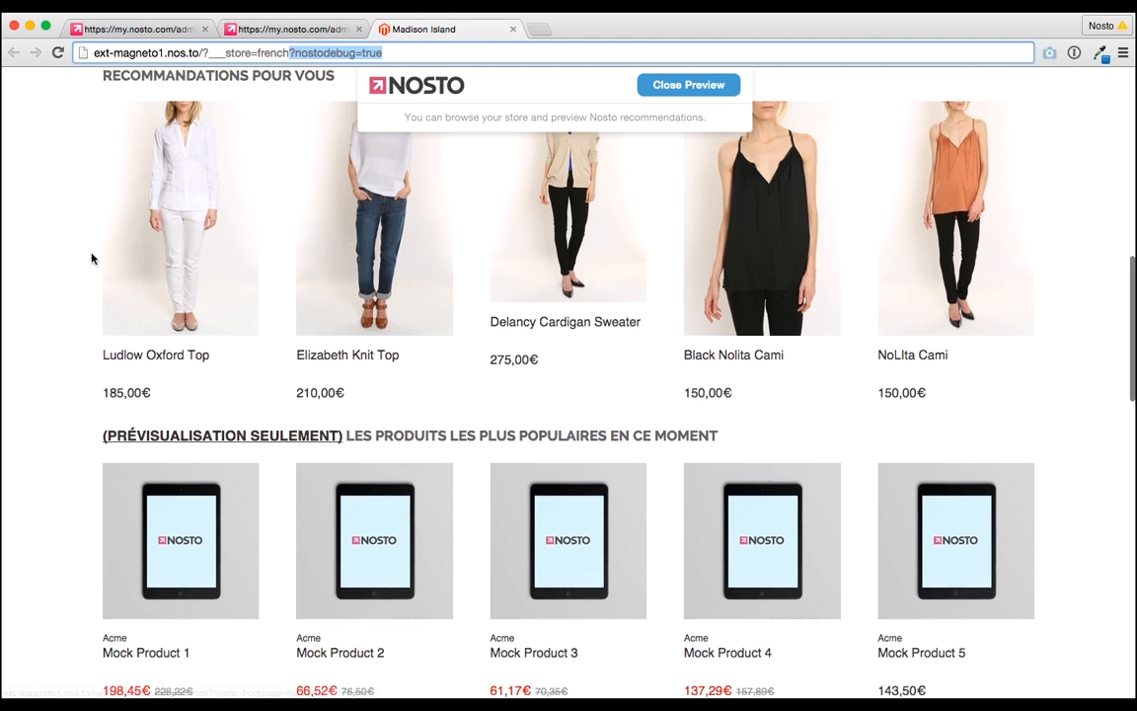
pyautogui.scroll(1, 92, 254)
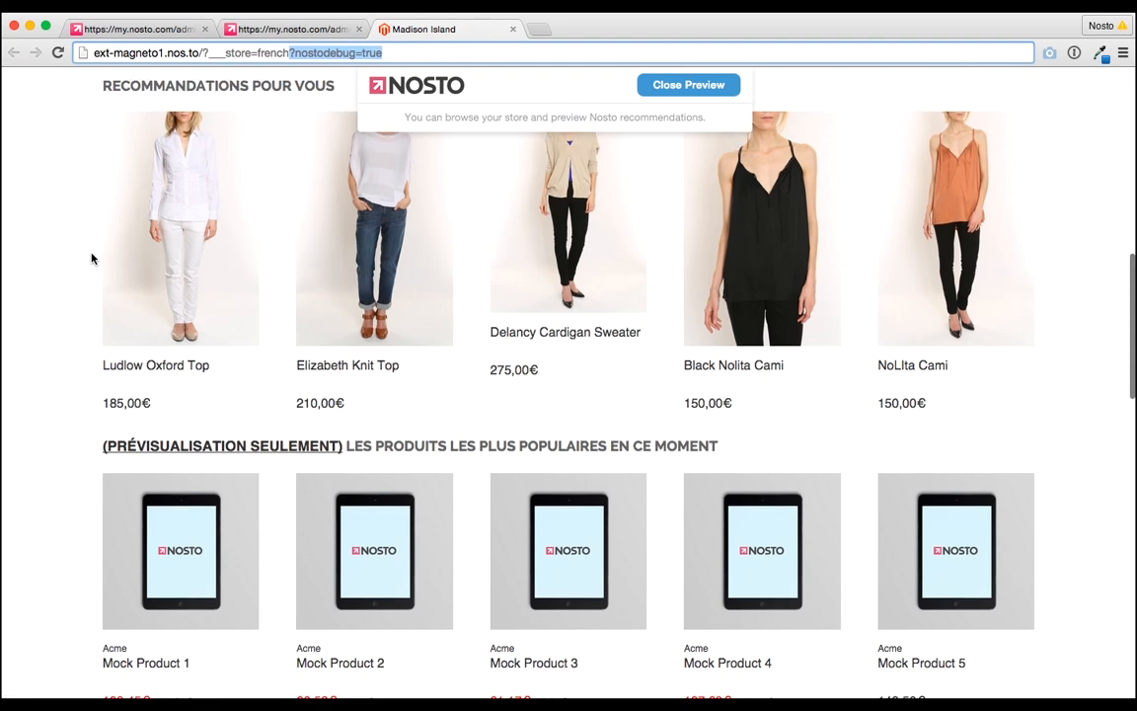
# Step: Return to the recommendation setup page and open the list of recommendation banners for editing
pyautogui.click(258, 30)
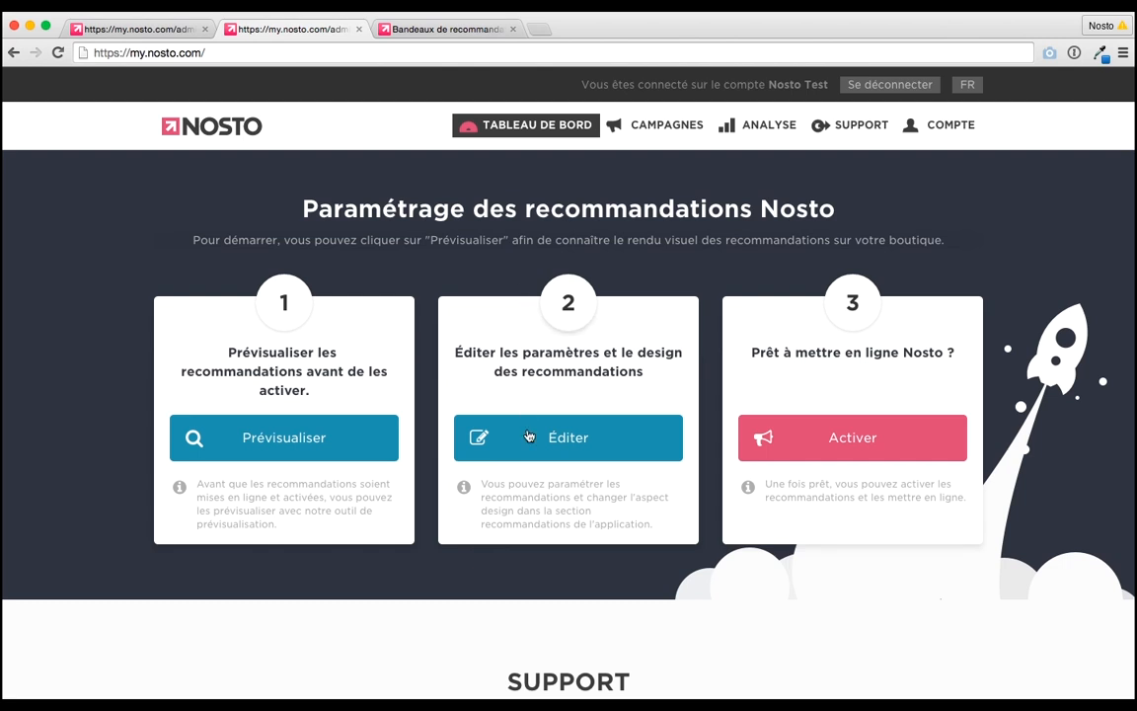
pyautogui.click(444, 29)
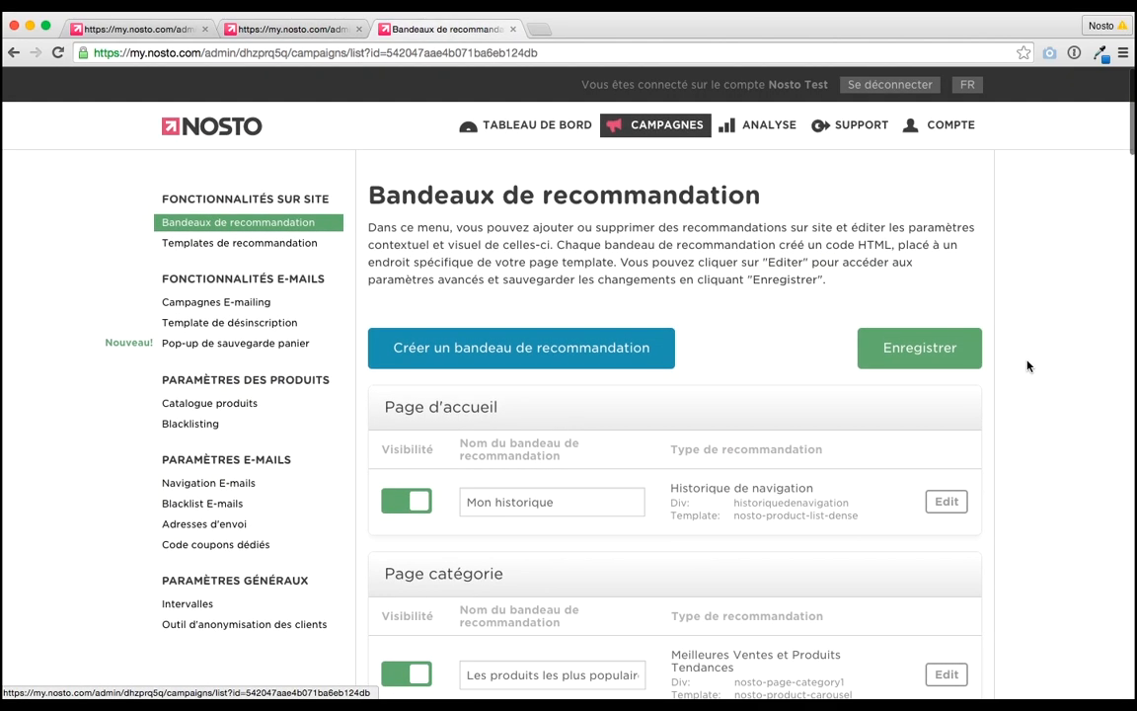
pyautogui.scroll(-2, 1026, 366)
pyautogui.scroll(-3, 1026, 367)
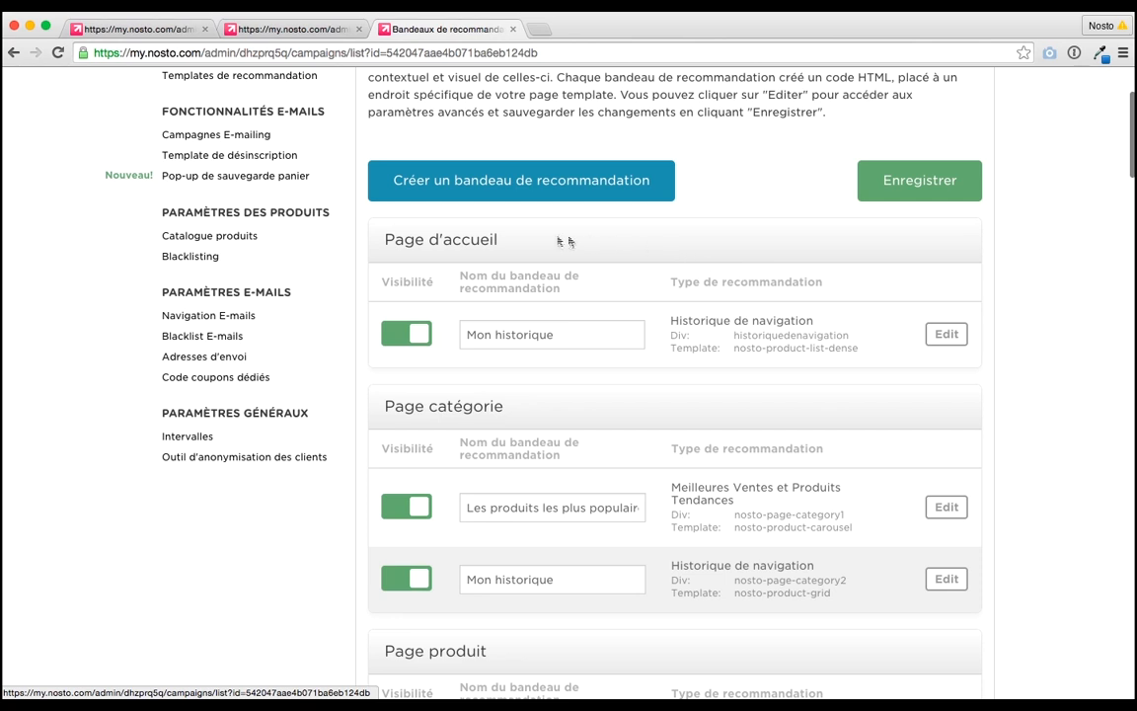
# Step: Switch the visibility of the home page banner and the first category page banner off and back on
pyautogui.tripleClick(490, 221)
pyautogui.tripleClick(464, 399)
pyautogui.click(514, 400)
pyautogui.click(413, 336)
pyautogui.click(413, 336)
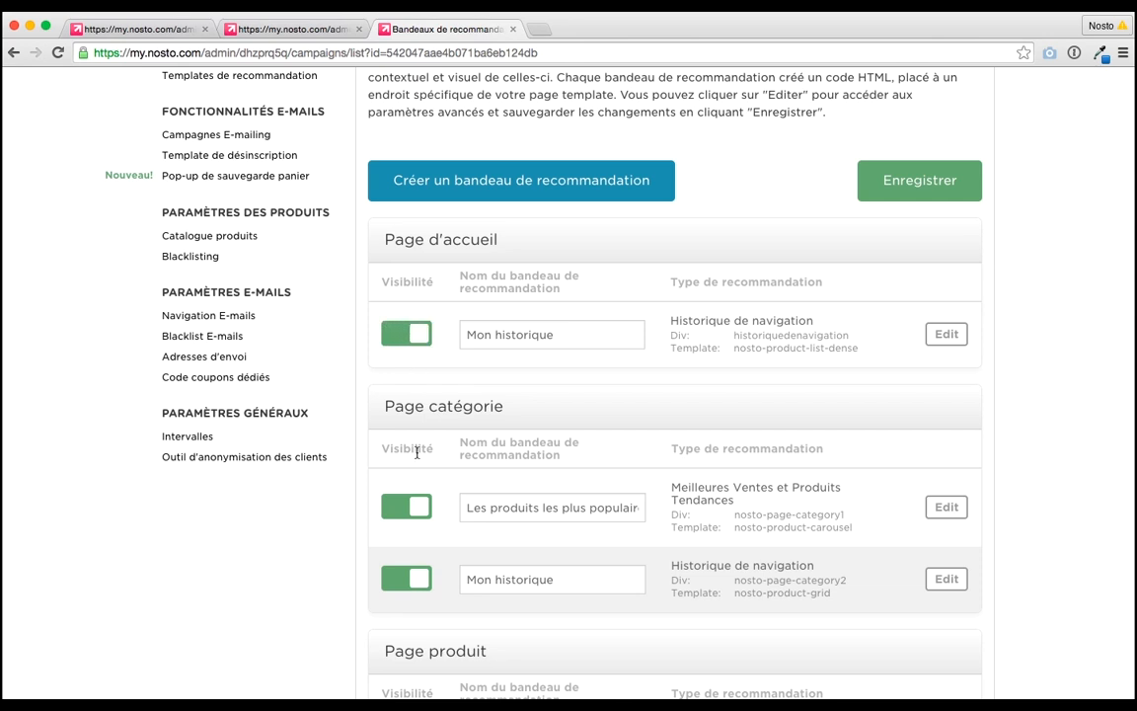
pyautogui.click(401, 509)
pyautogui.click(404, 509)
# Step: Highlight the home page banner's name, recommendation type, div and template in turn to review them
pyautogui.tripleClick(525, 336)
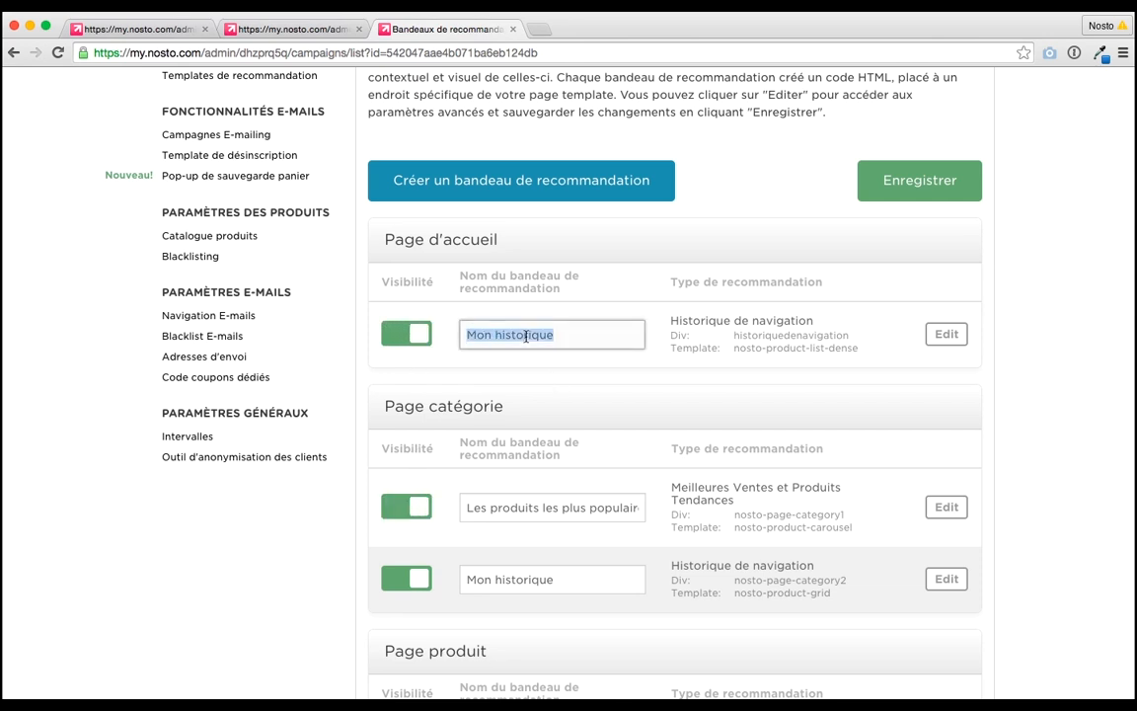
pyautogui.click(598, 332)
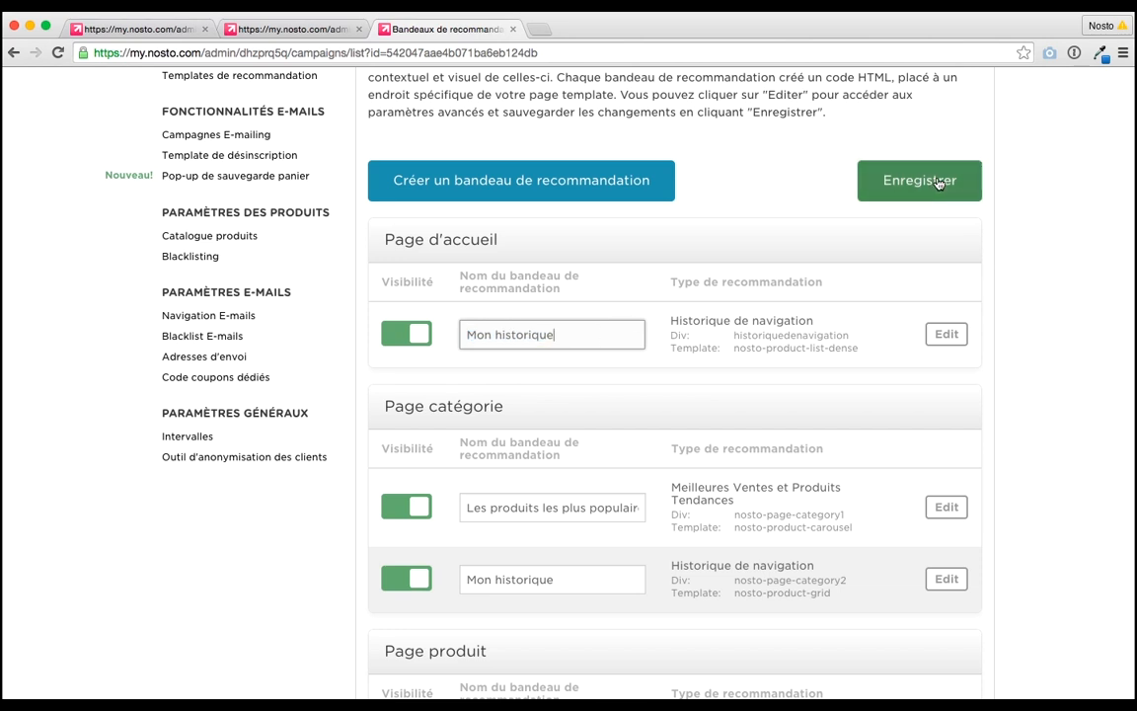
pyautogui.click(778, 273)
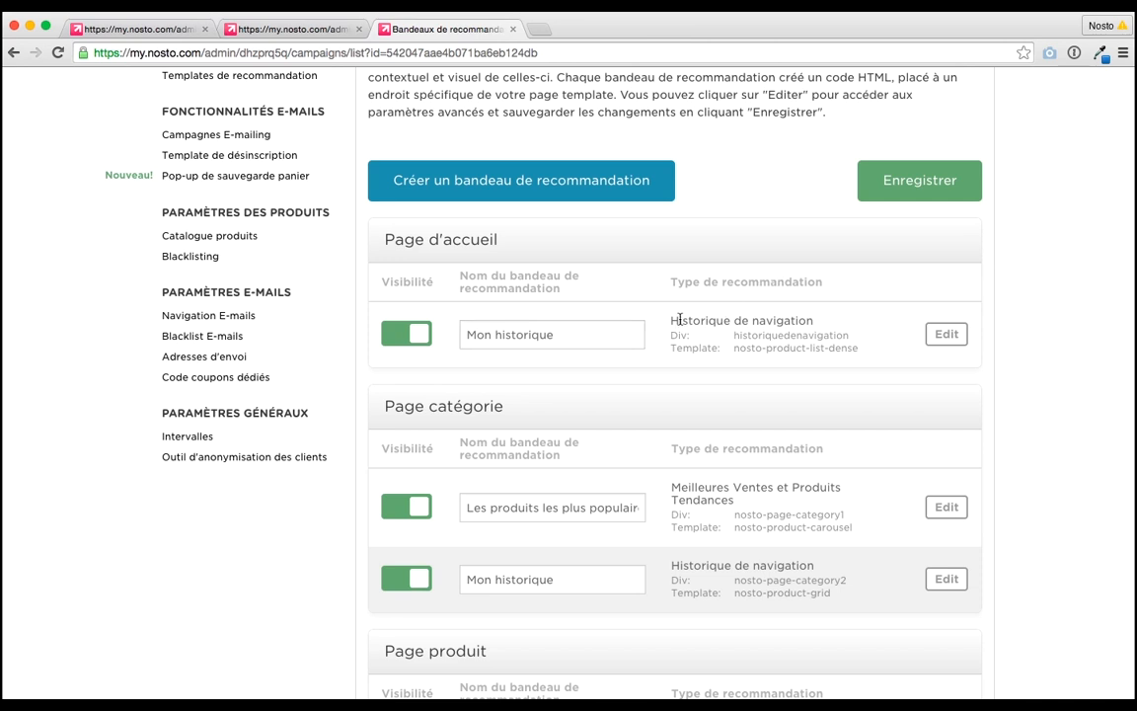
pyautogui.moveTo(671, 322); pyautogui.dragTo(815, 318)
pyautogui.doubleClick(794, 334)
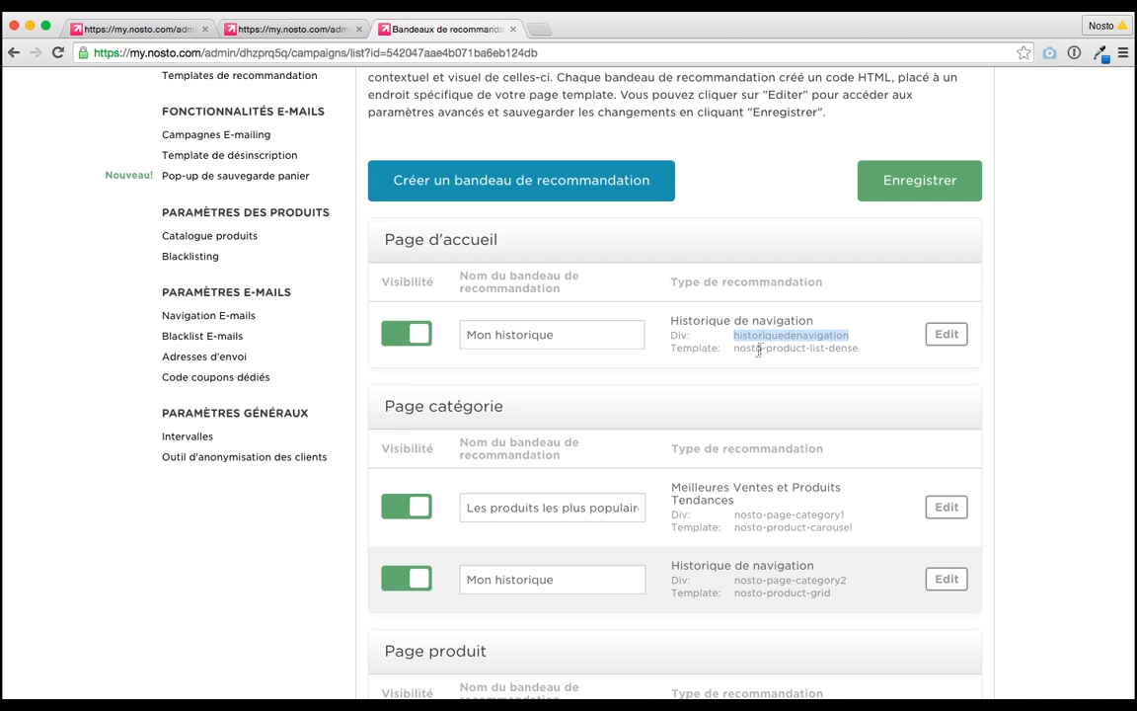
pyautogui.moveTo(735, 348); pyautogui.dragTo(856, 347)
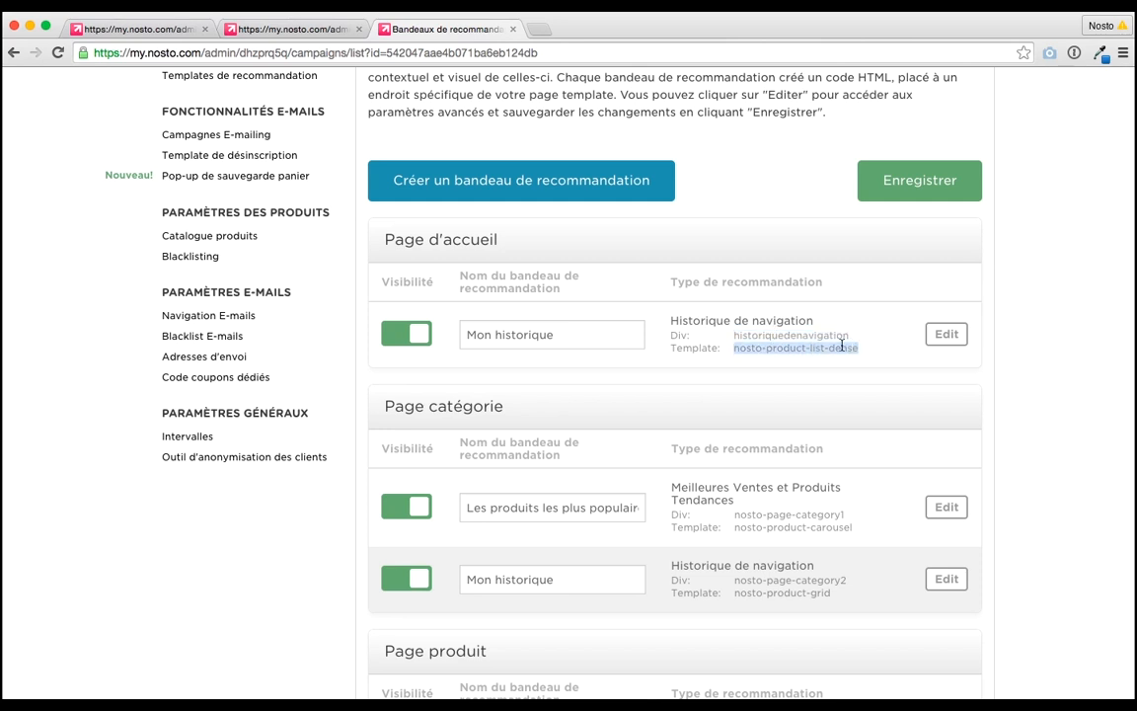
pyautogui.click(1045, 405)
# Step: Open the category page banner nosto-page-category1 for editing and view the available scoring modes
pyautogui.scroll(-1, 1029, 437)
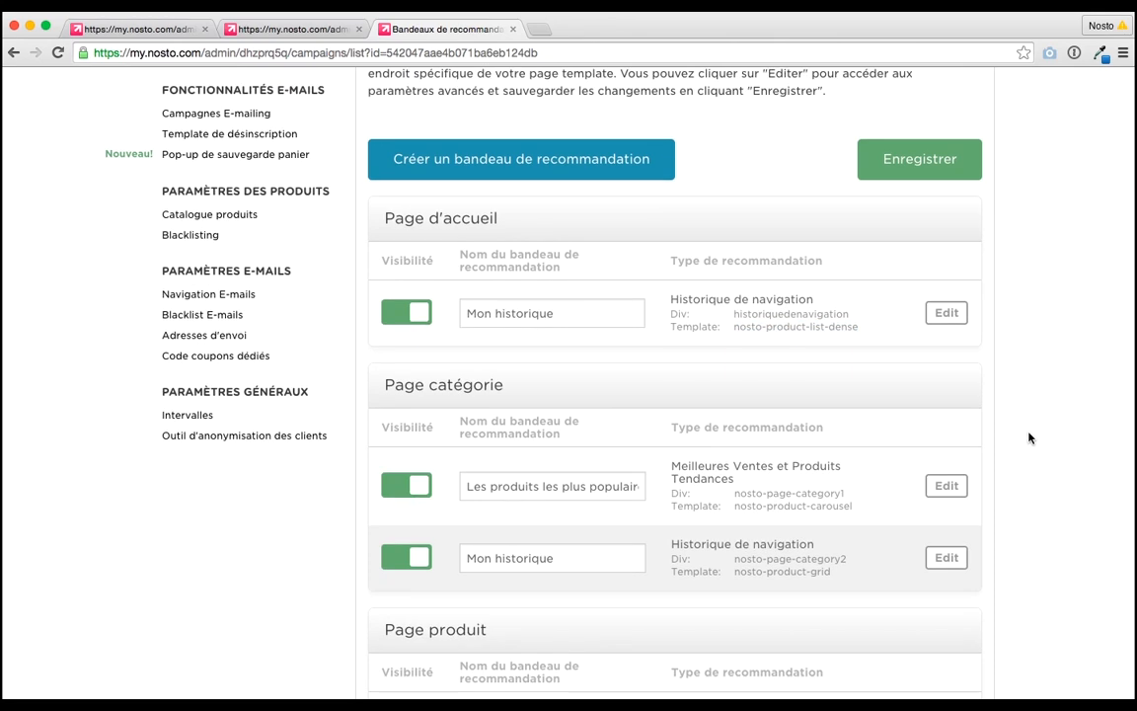
pyautogui.click(942, 489)
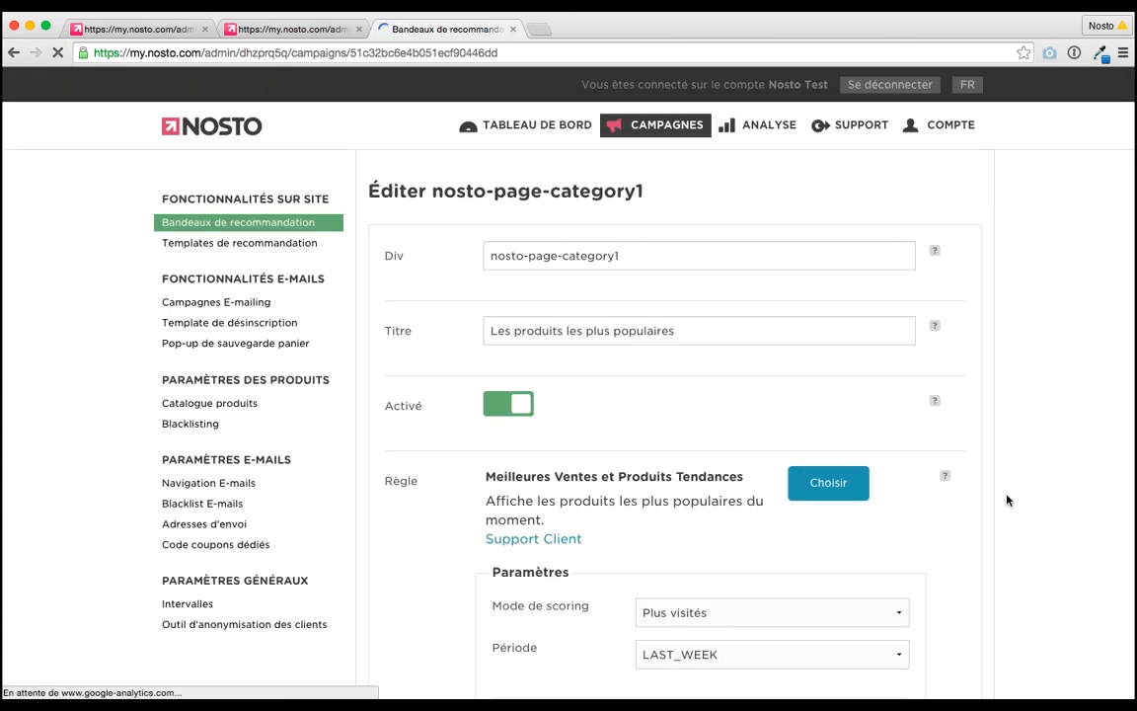
pyautogui.scroll(-1, 1007, 500)
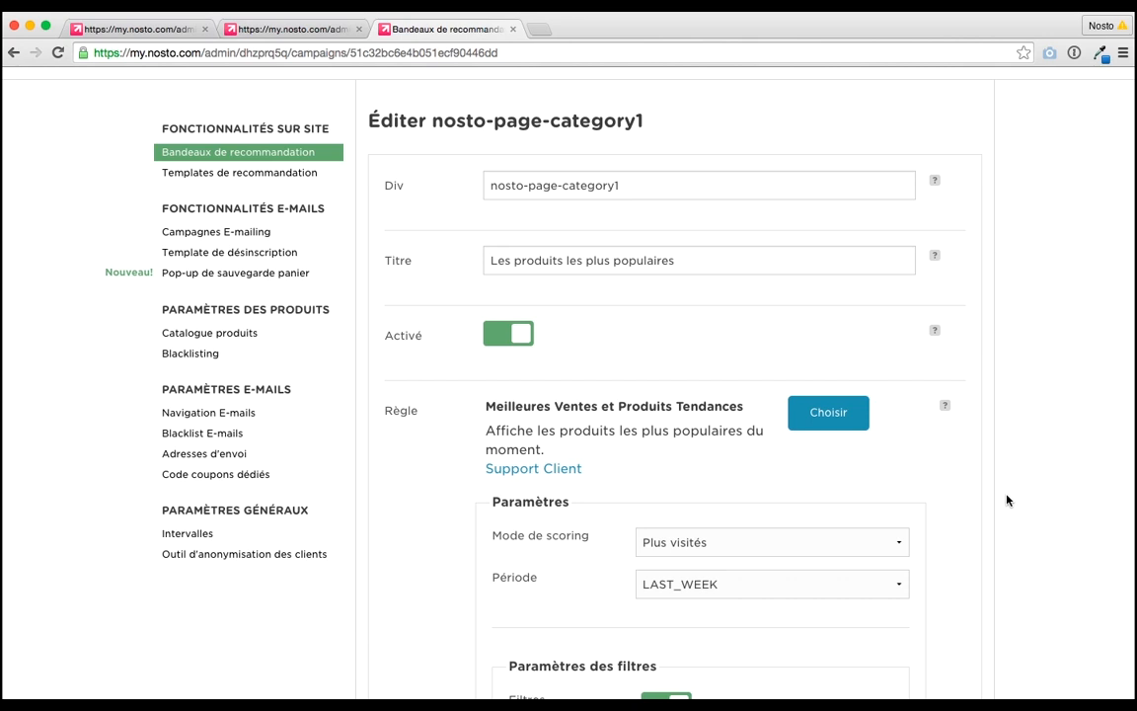
pyautogui.scroll(-1, 1007, 500)
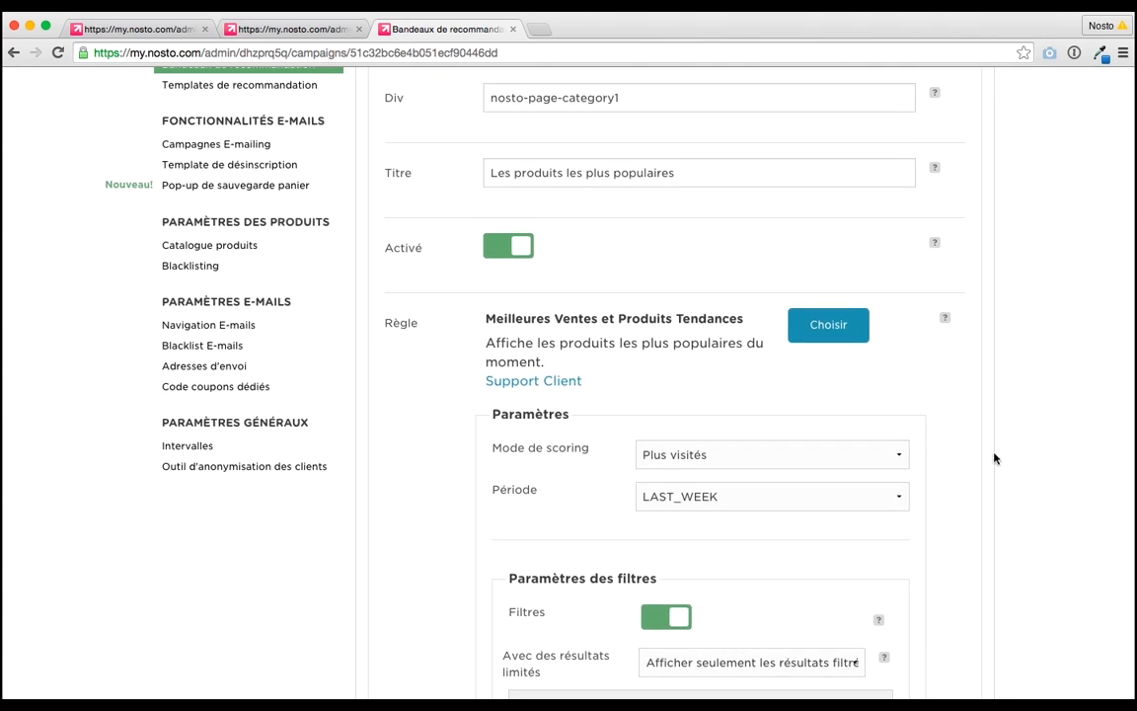
pyautogui.click(845, 455)
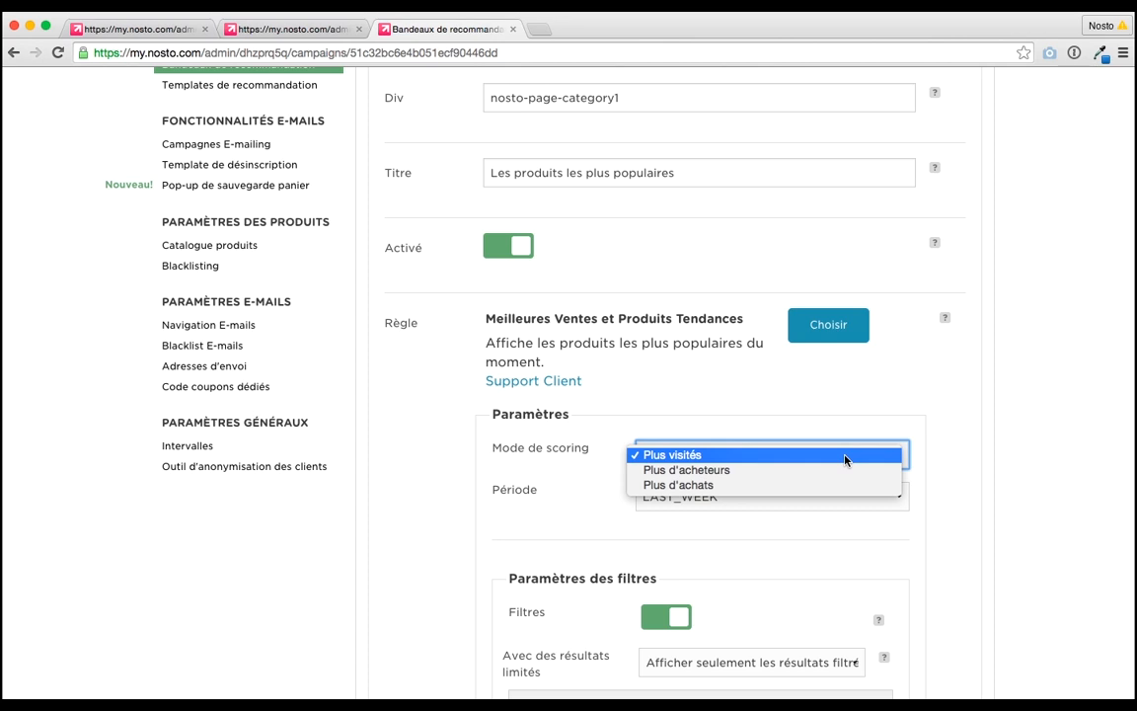
pyautogui.click(997, 488)
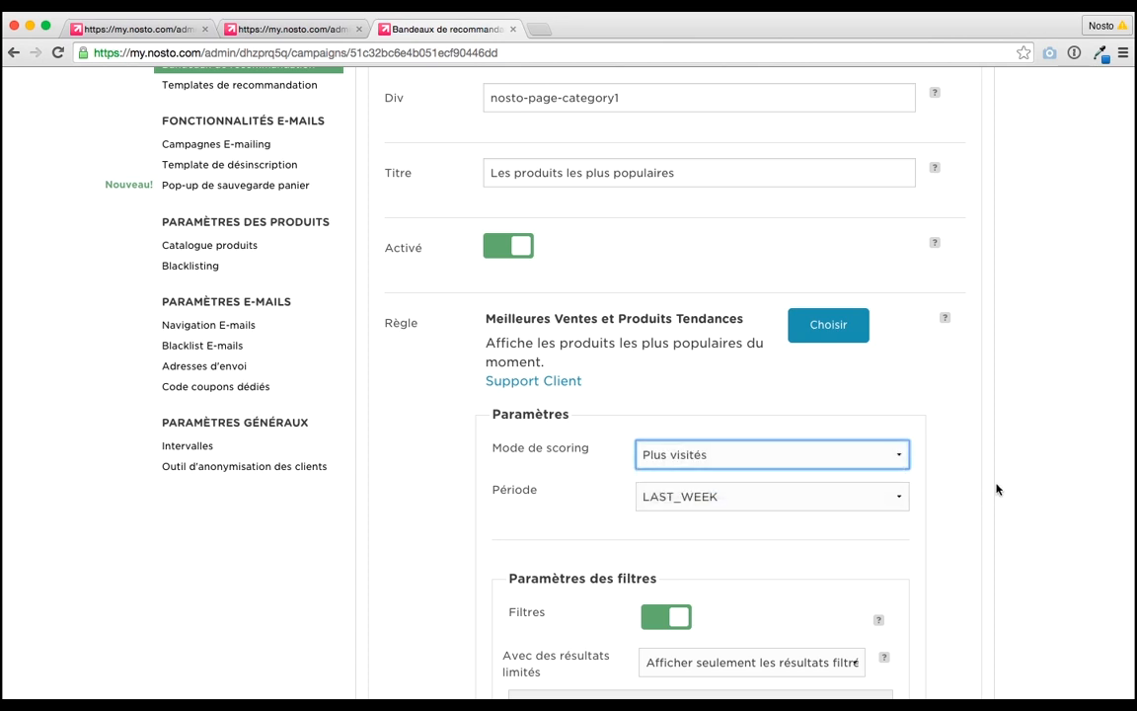
# Step: Switch the banner's filters off and back on
pyautogui.scroll(-8, 997, 488)
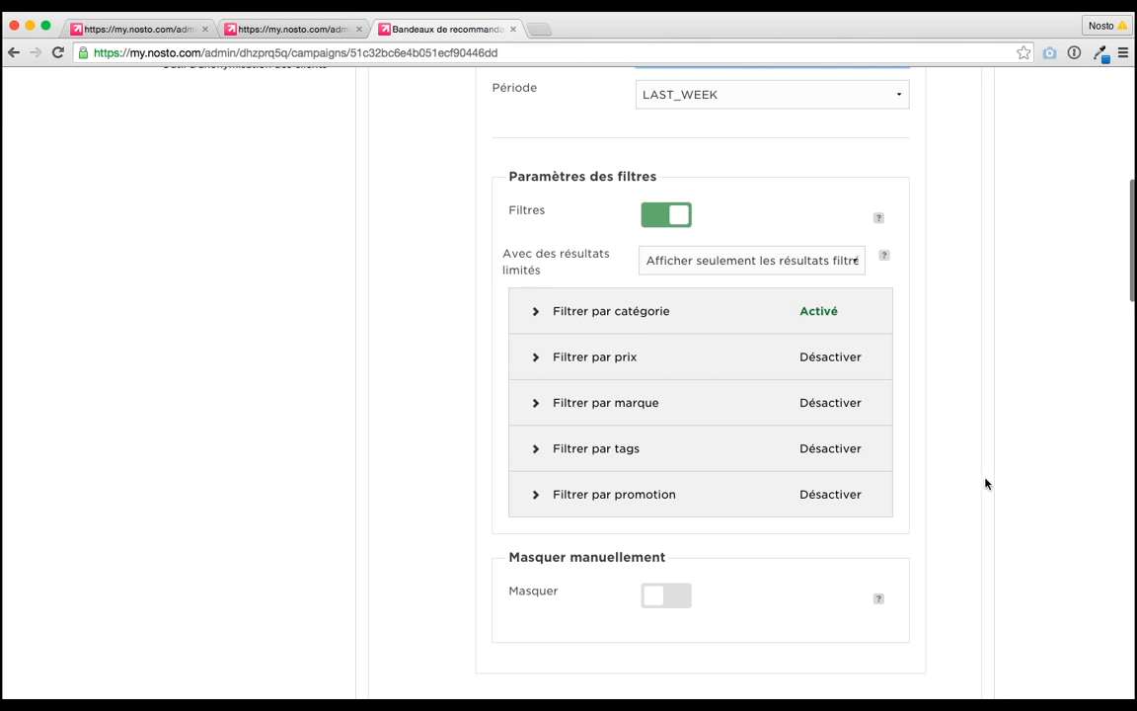
pyautogui.click(651, 216)
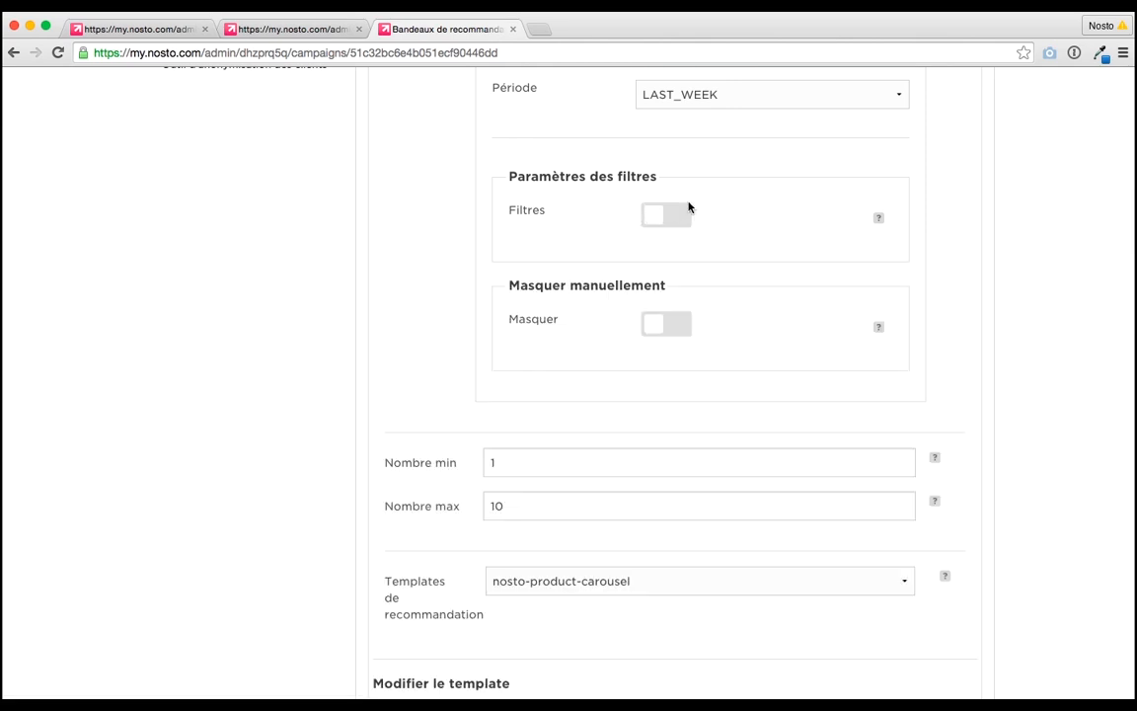
pyautogui.click(677, 219)
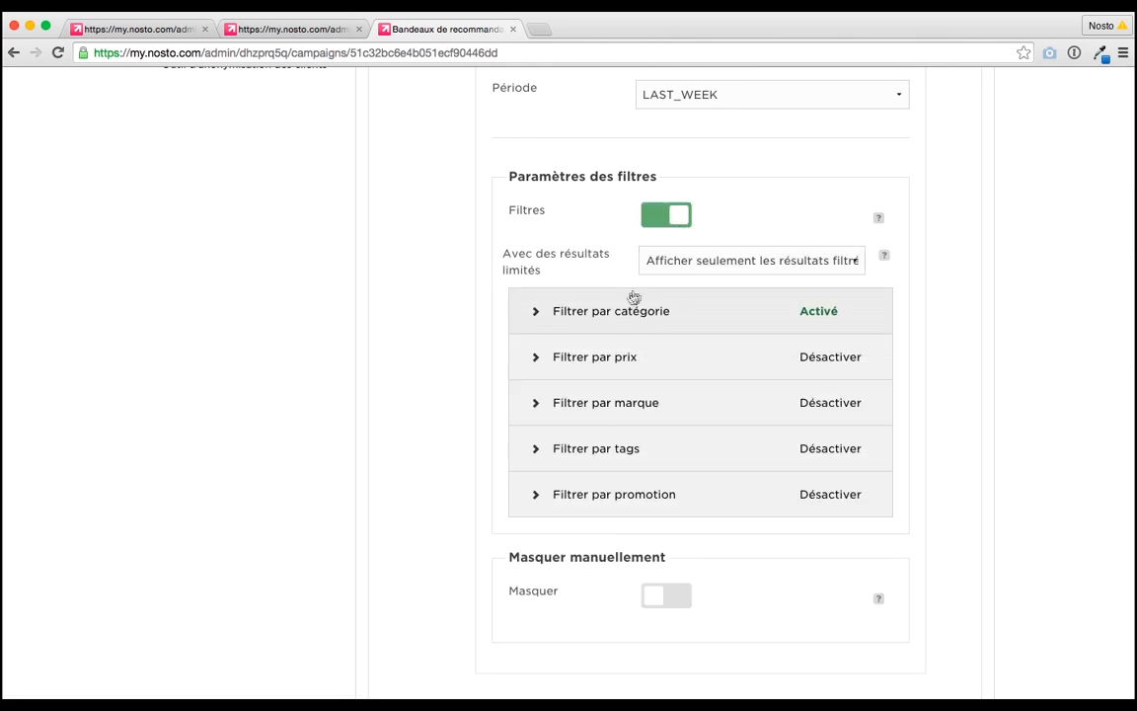
# Step: Try the brand filter with /Adidas as a chosen brand, clear the entry and disable the filter
pyautogui.click(606, 406)
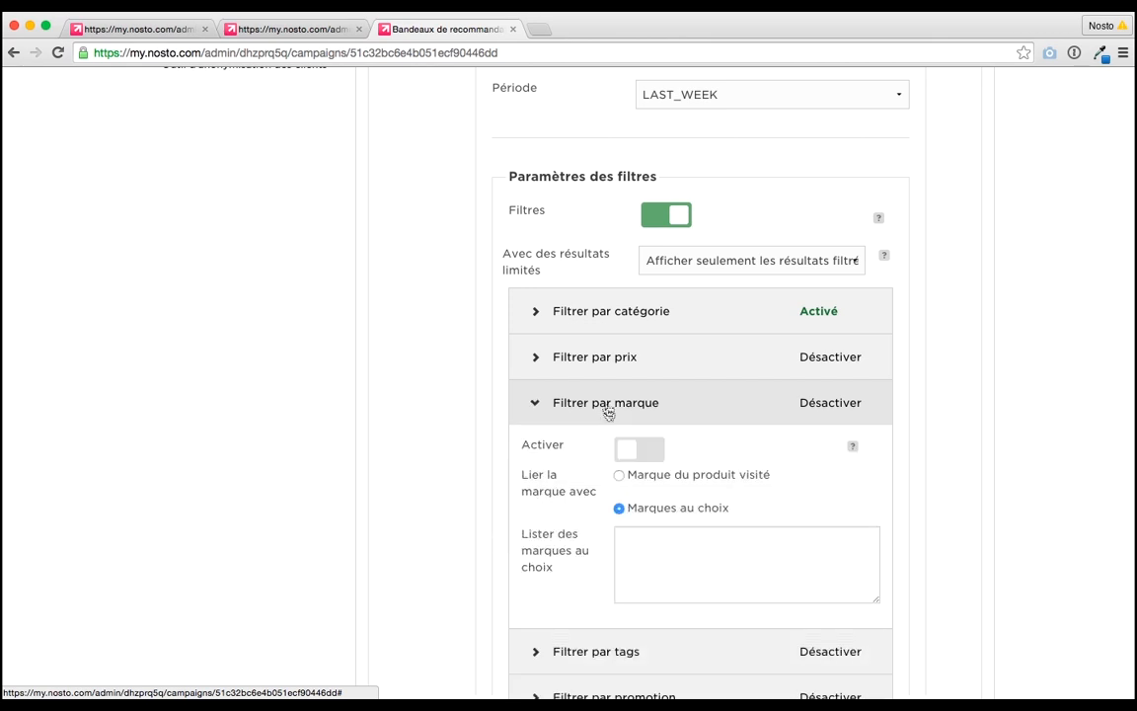
pyautogui.click(650, 452)
pyautogui.scroll(-1, 718, 461)
pyautogui.click(686, 513)
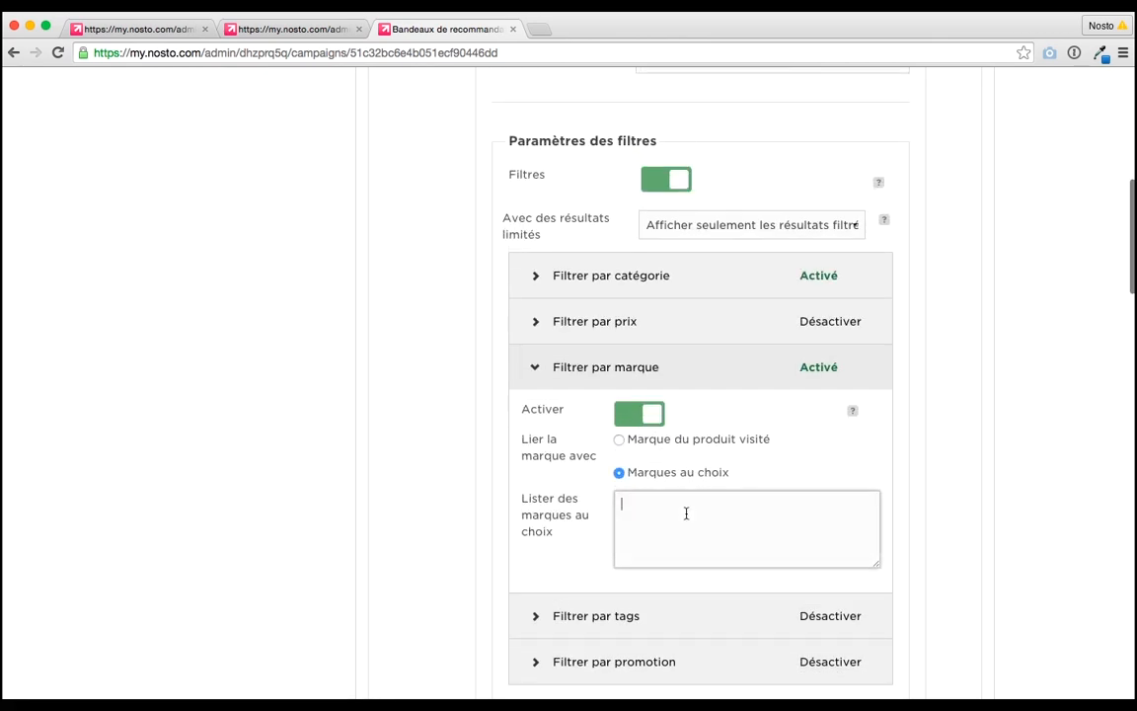
pyautogui.write('A')
pyautogui.write('Adidas')
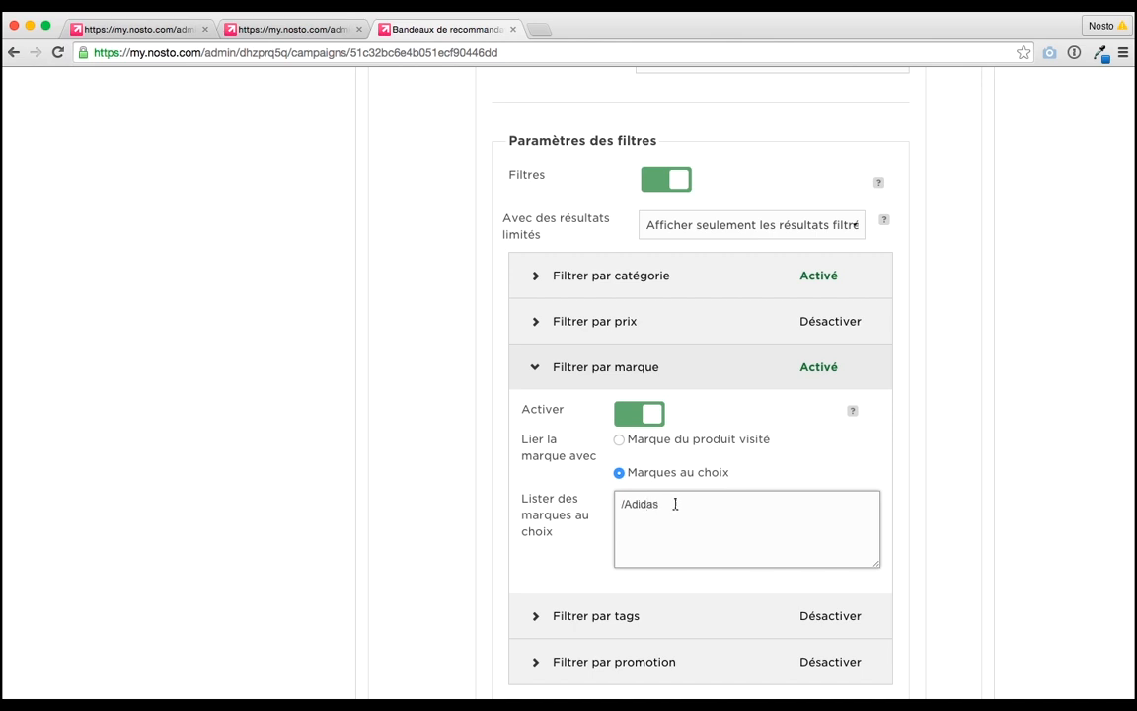
pyautogui.moveTo(675, 504); pyautogui.dragTo(590, 506)
pyautogui.press('BackSpace')
pyautogui.click(628, 418)
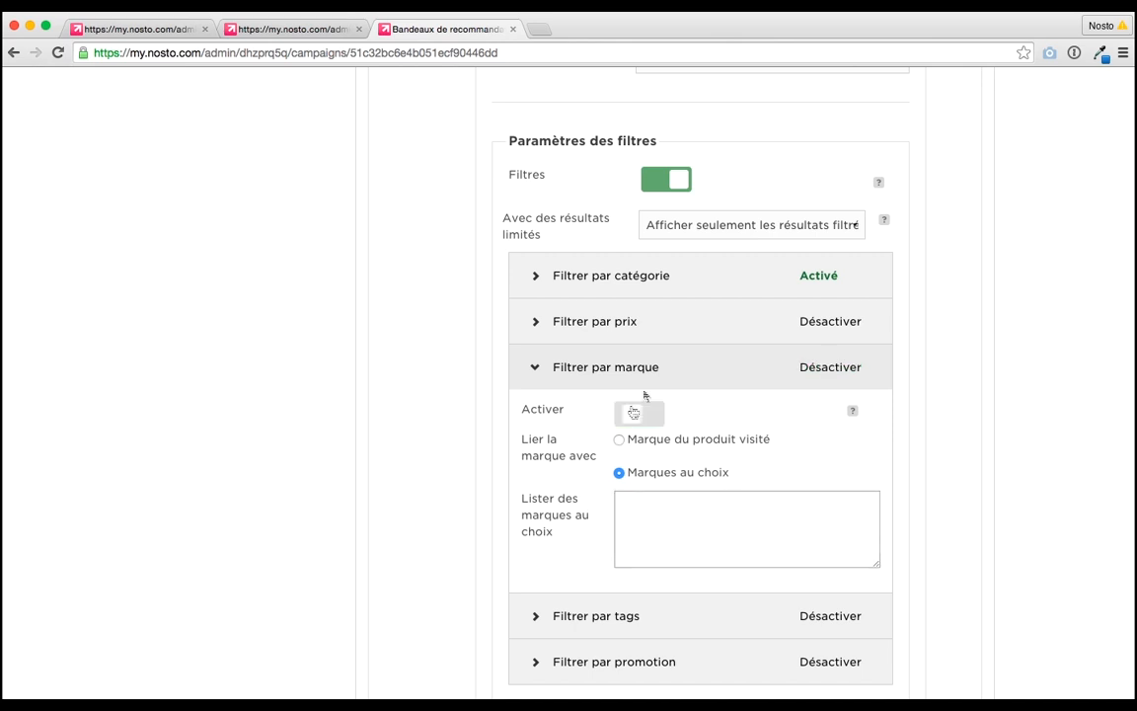
# Step: Turn off the banner's filters and enable manual hiding, expanding its product IDs section
pyautogui.click(656, 182)
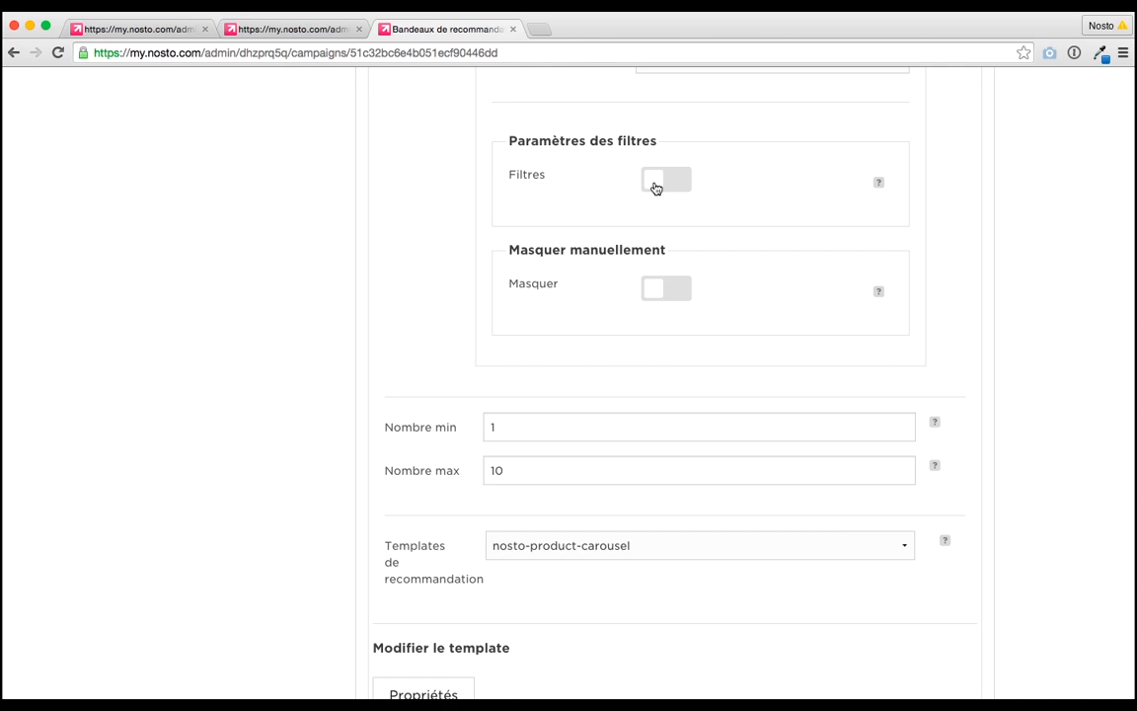
pyautogui.scroll(-1, 961, 267)
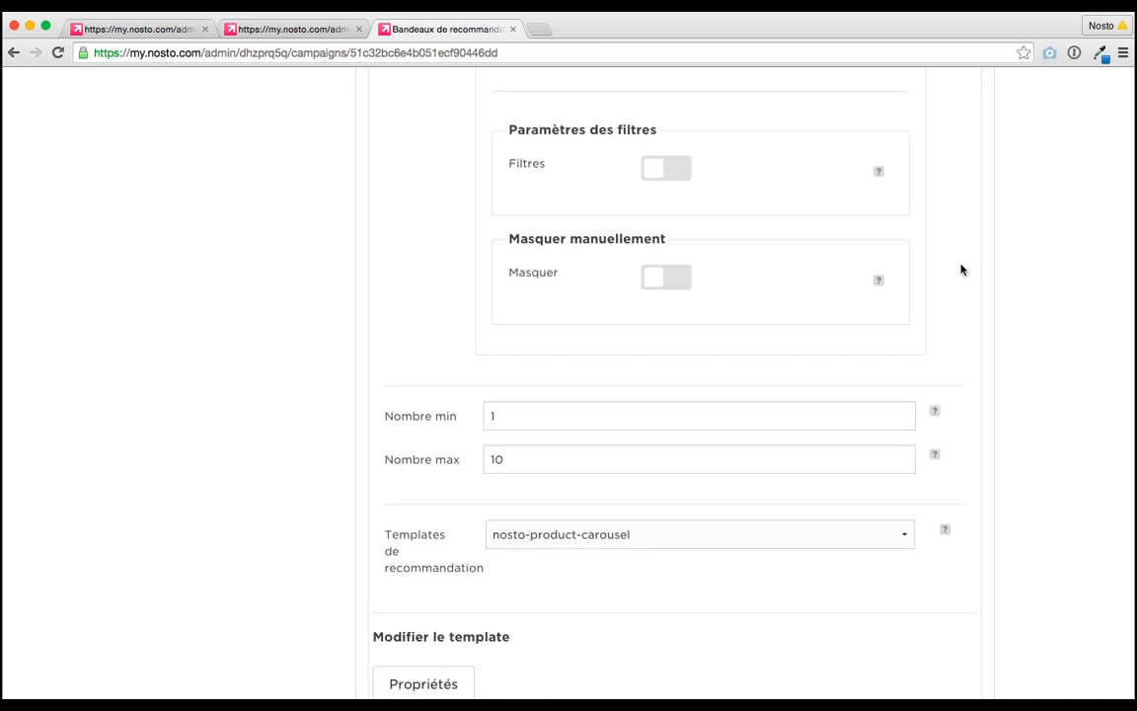
pyautogui.click(678, 277)
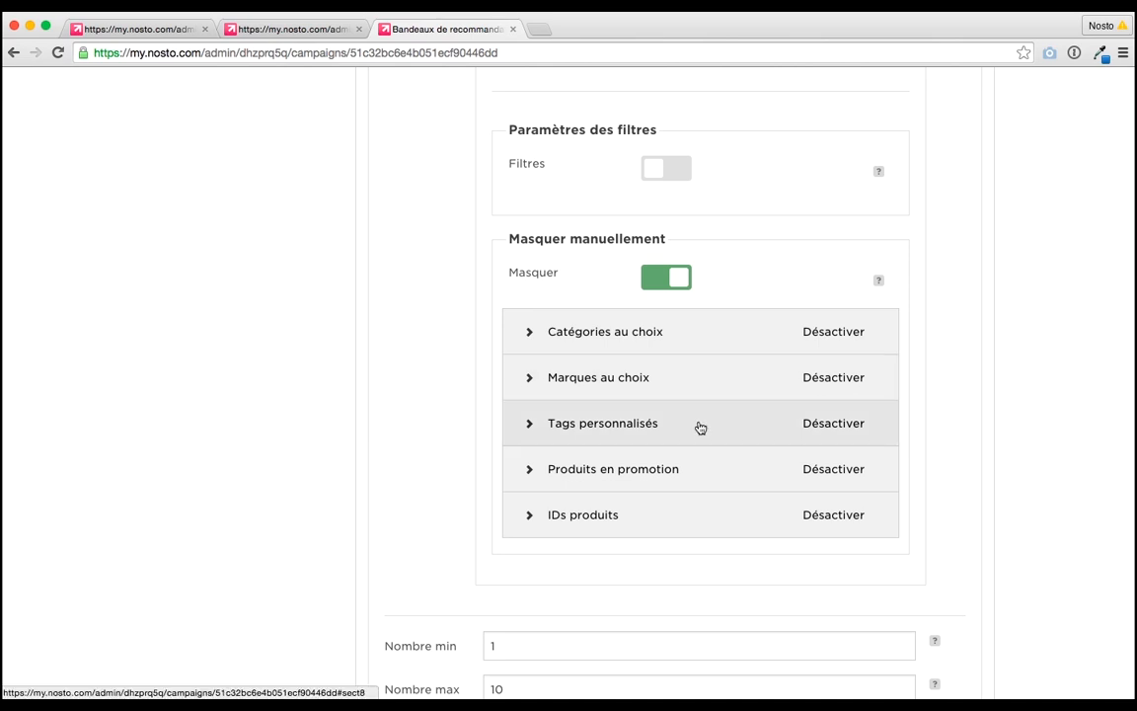
pyautogui.click(657, 515)
pyautogui.scroll(-2, 1001, 477)
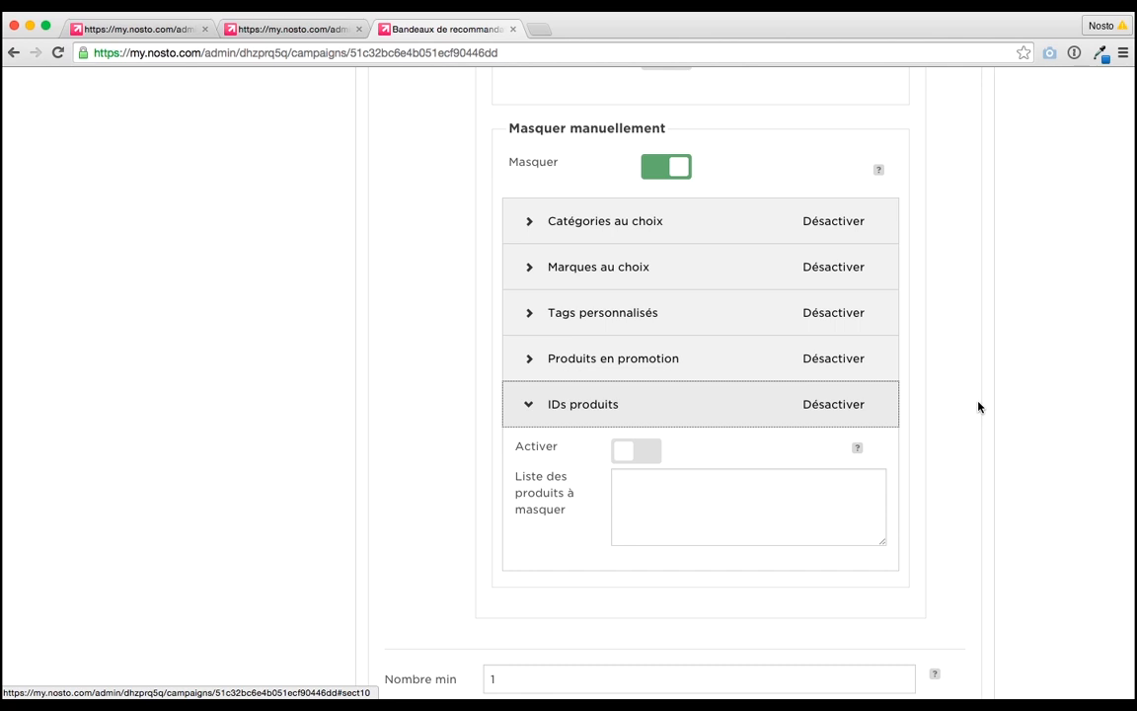
# Step: Turn off manual hiding for the nosto-page-category1 banner and save the banner
pyautogui.click(734, 498)
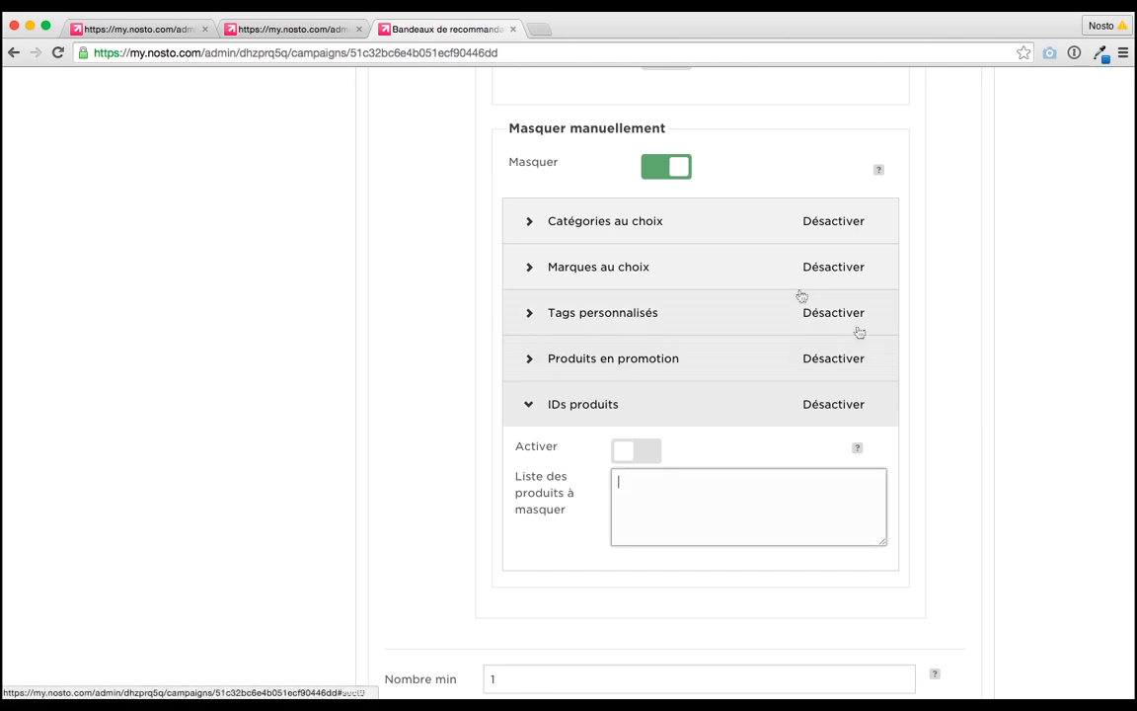
pyautogui.click(655, 170)
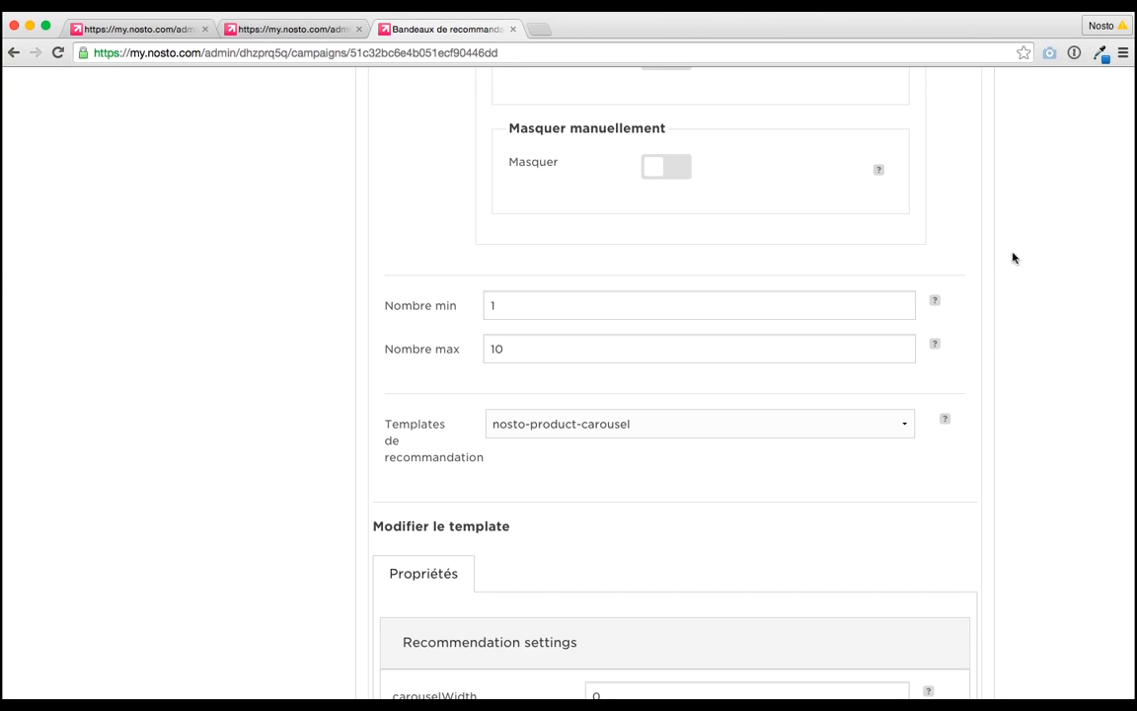
pyautogui.scroll(5, 1011, 246)
pyautogui.scroll(3, 1010, 246)
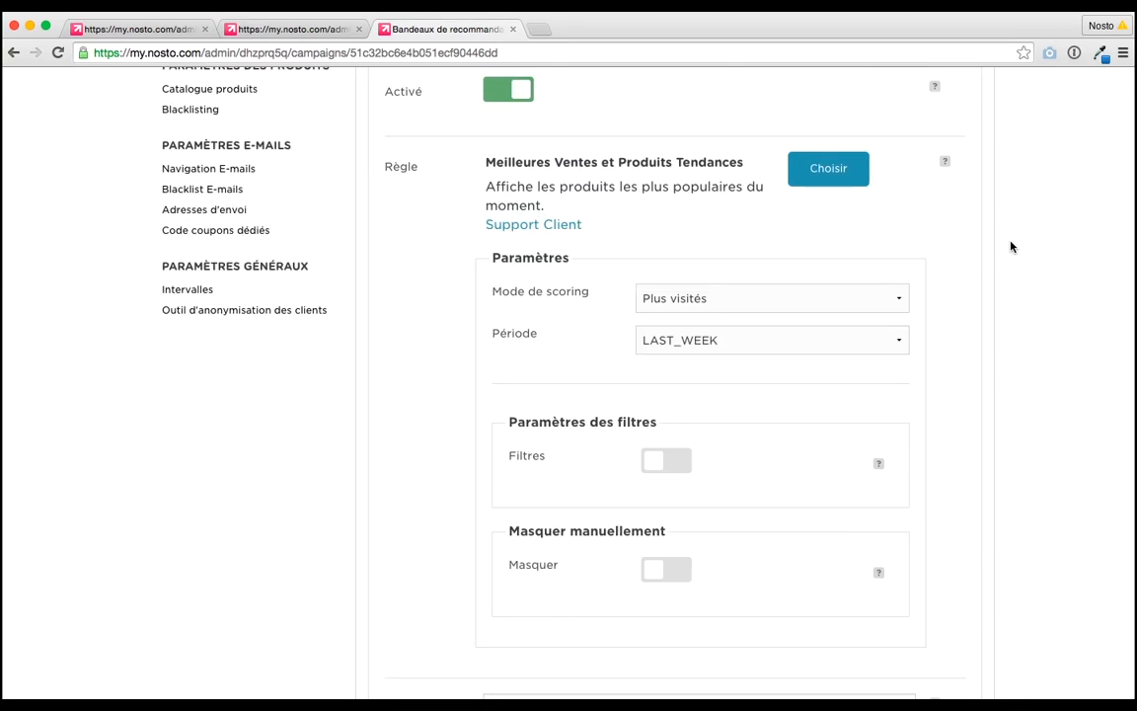
pyautogui.scroll(-15, 1011, 247)
pyautogui.scroll(-10, 1010, 246)
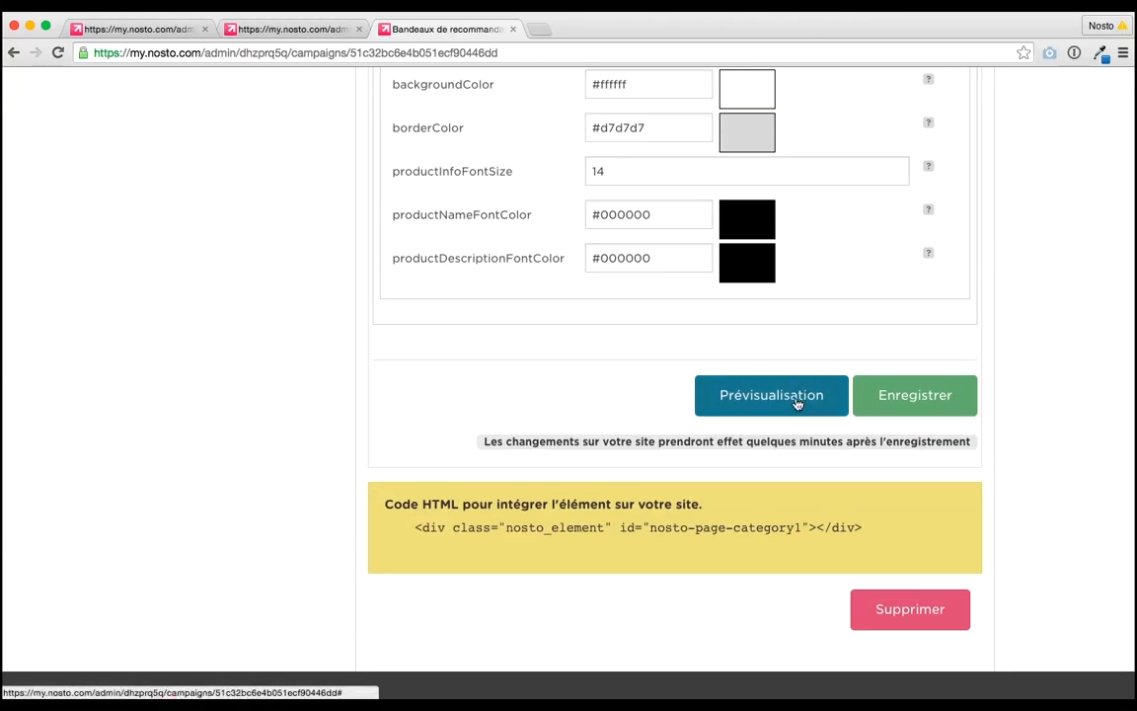
pyautogui.click(943, 405)
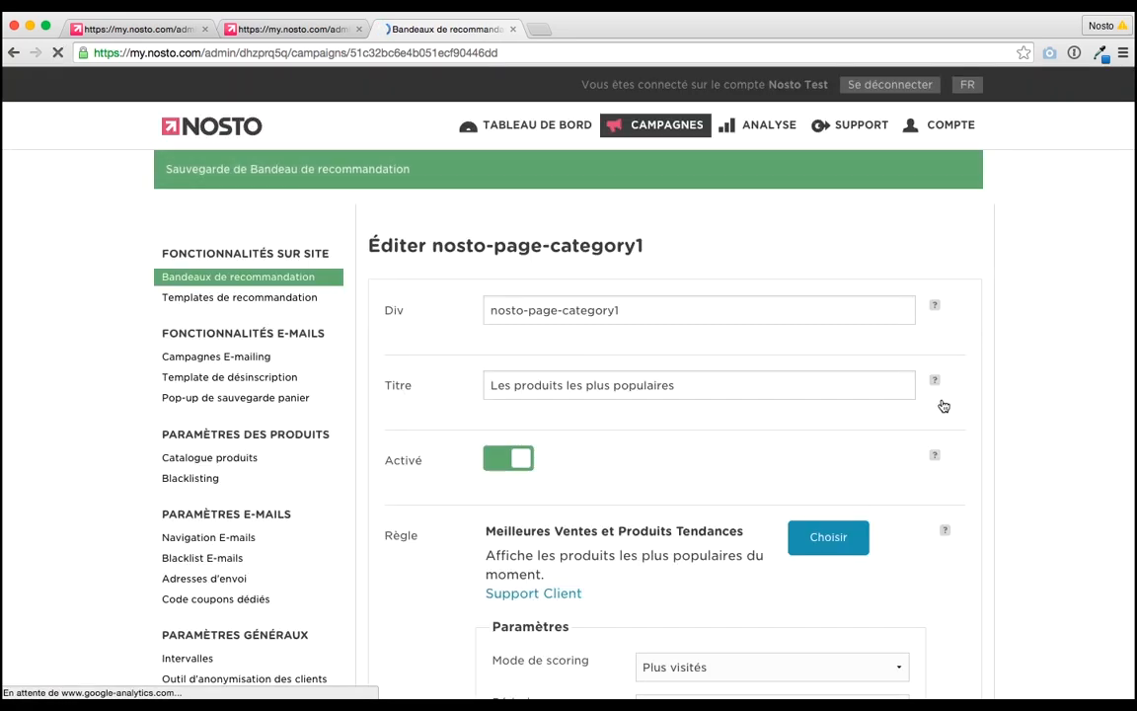
# Step: Create a recommendation banner with the div "pagedaccueil-meilleuresventes" and the title "Mes meilleures ventes"
pyautogui.click(280, 286)
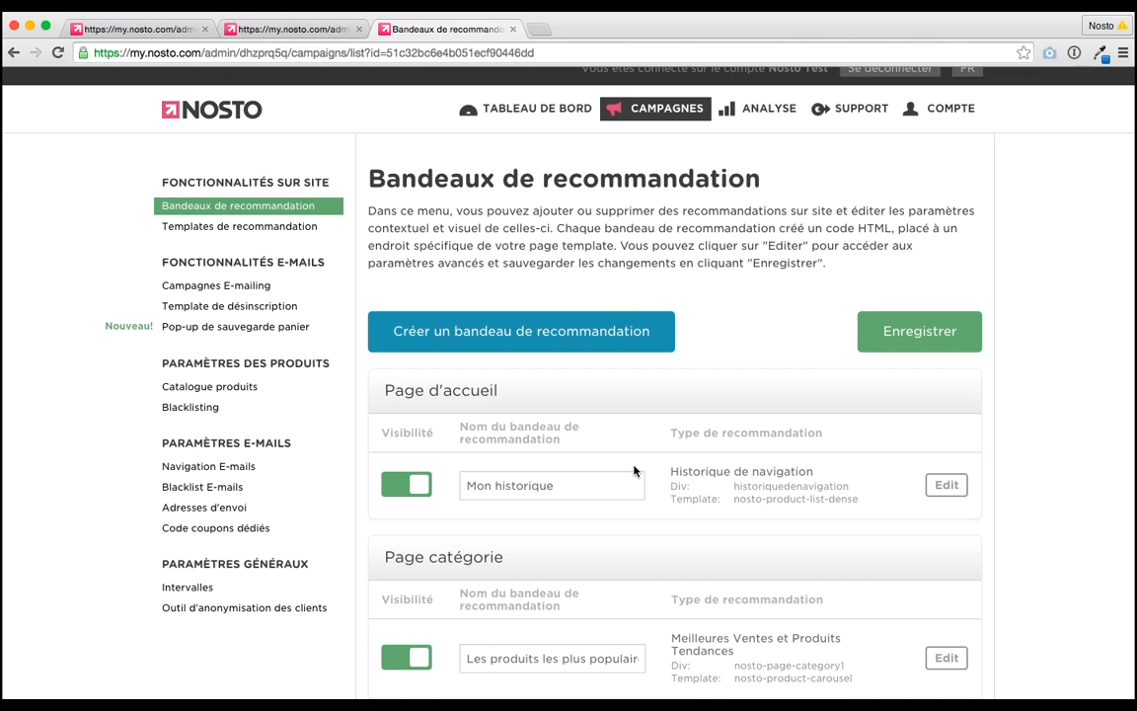
pyautogui.click(534, 340)
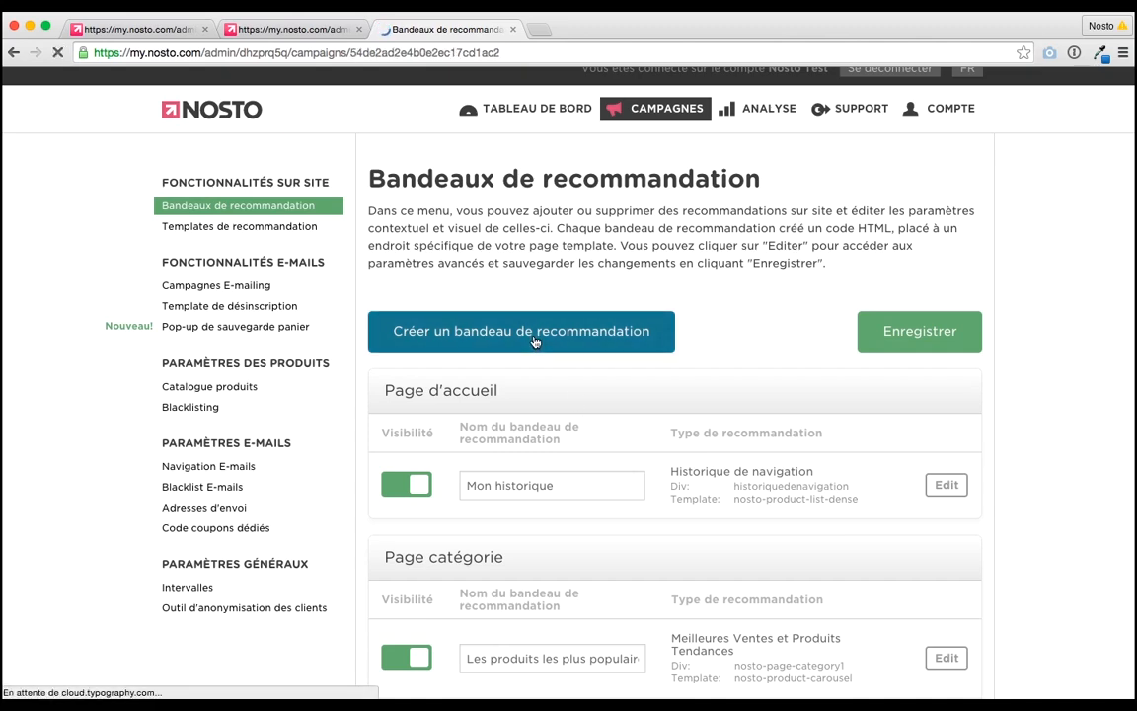
pyautogui.click(574, 259)
pyautogui.write('pagedaccueil')
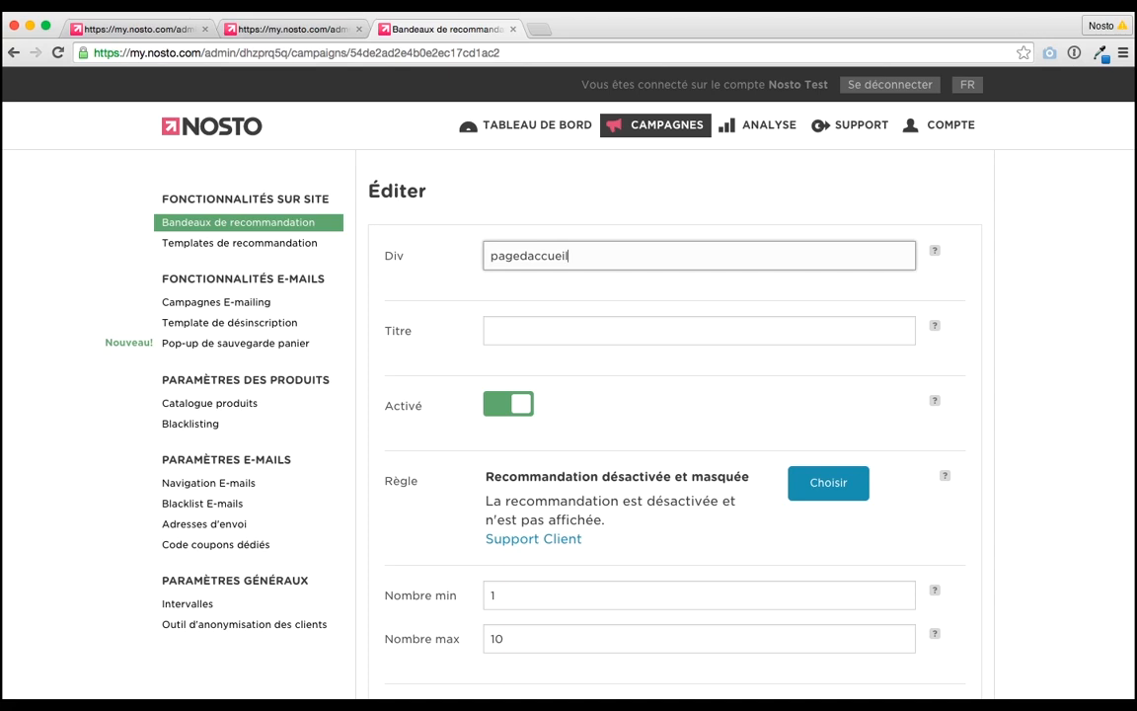
pyautogui.write('-meilleuresventes')
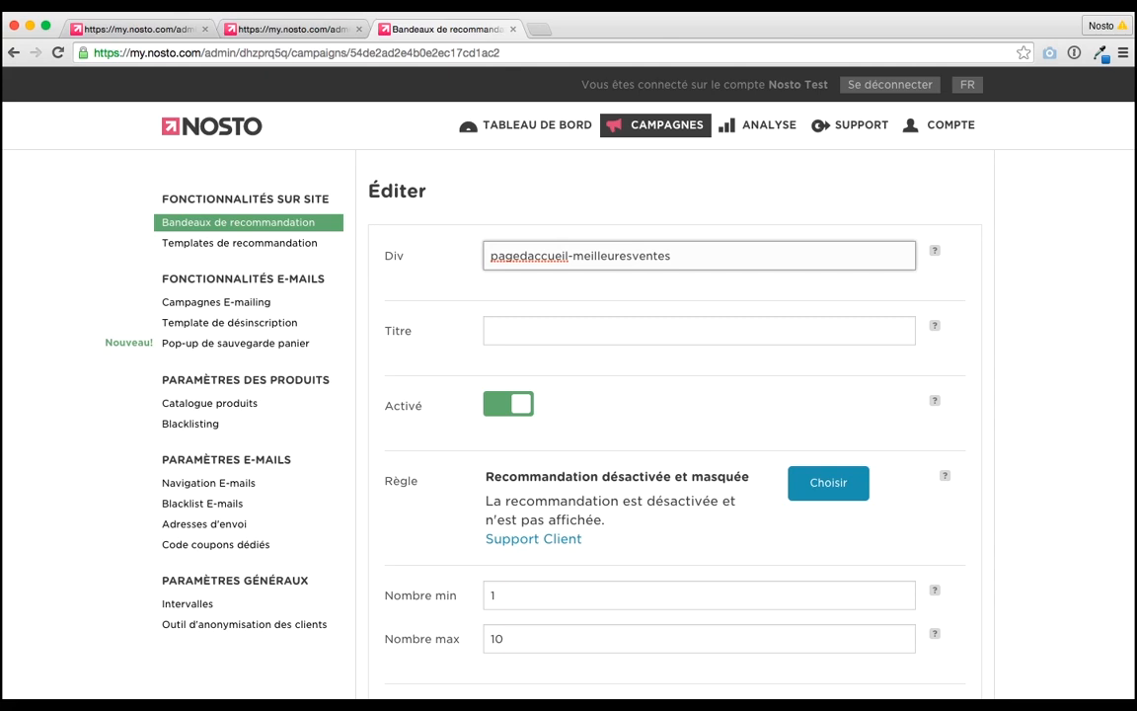
pyautogui.click(636, 330)
pyautogui.write('Mes meilleures ventes')
pyautogui.click(640, 393)
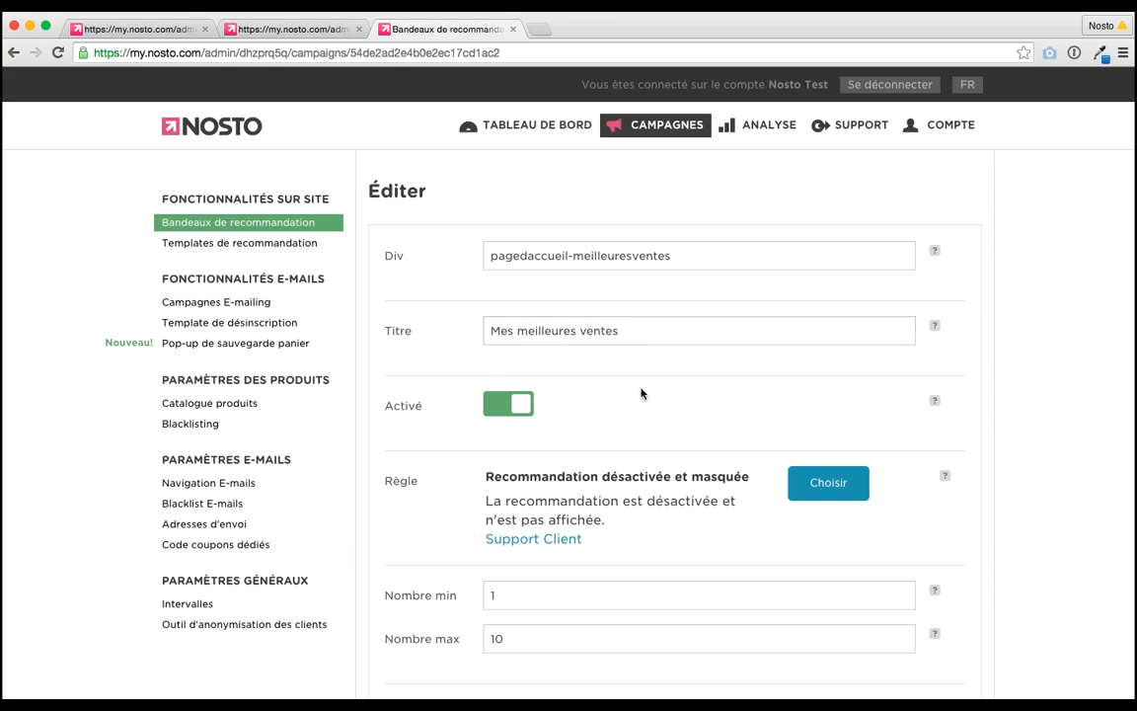
# Step: Switch the new banner's active setting off and back on
pyautogui.scroll(-1, 642, 393)
pyautogui.click(498, 363)
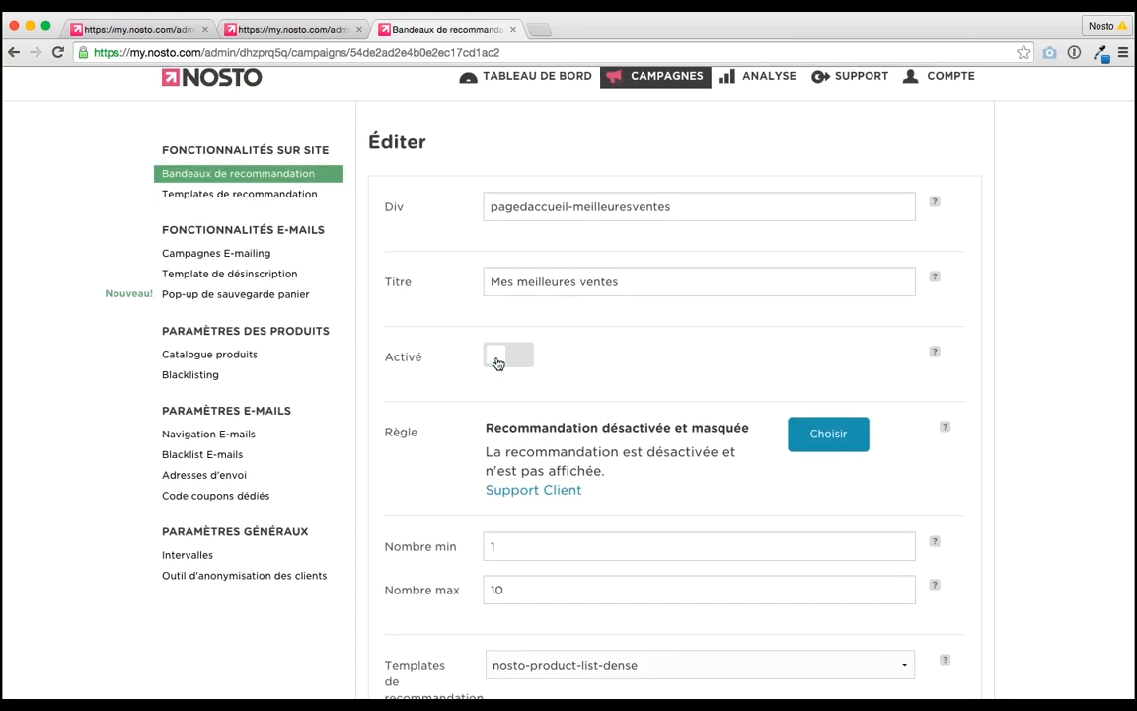
pyautogui.click(529, 359)
# Step: Set the new banner's rule to target Page d'accueil with the type Meilleures Ventes et Produits Tendances
pyautogui.scroll(-1, 1013, 423)
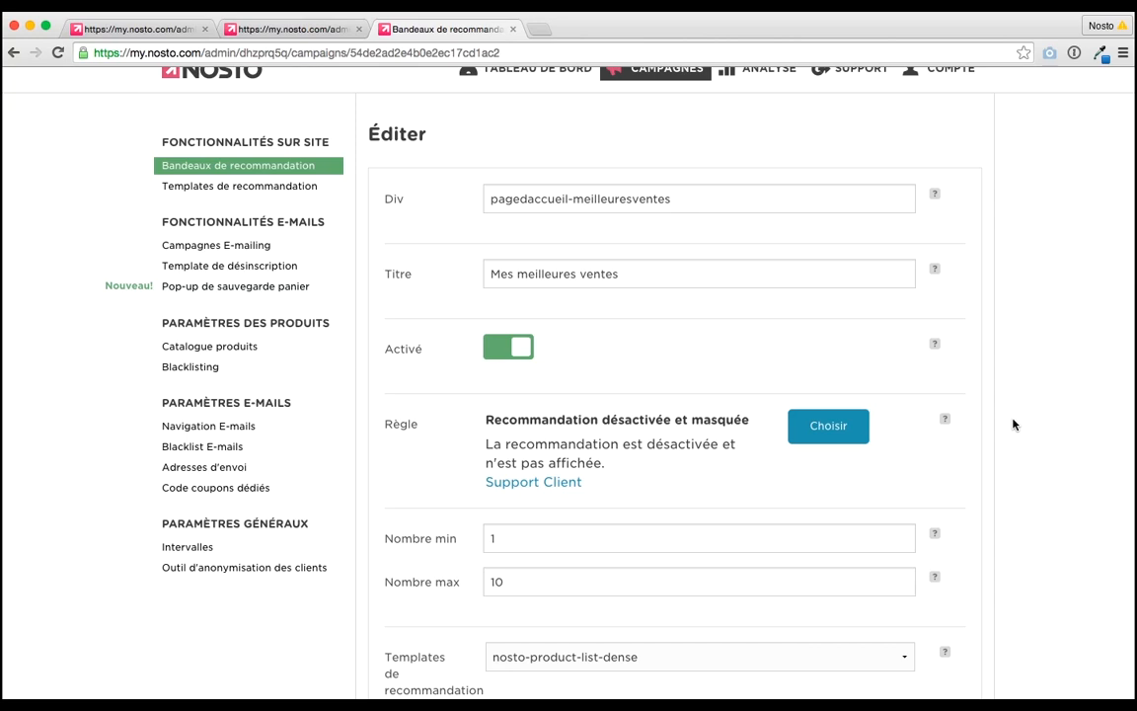
pyautogui.click(827, 435)
pyautogui.click(549, 223)
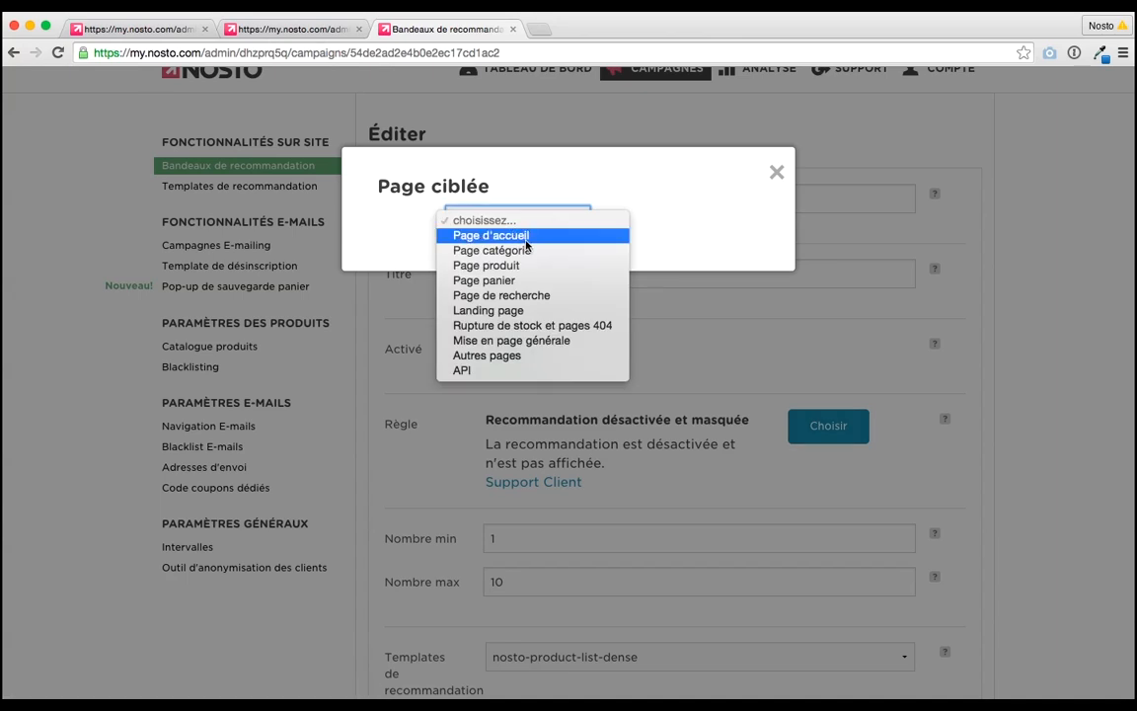
pyautogui.click(538, 242)
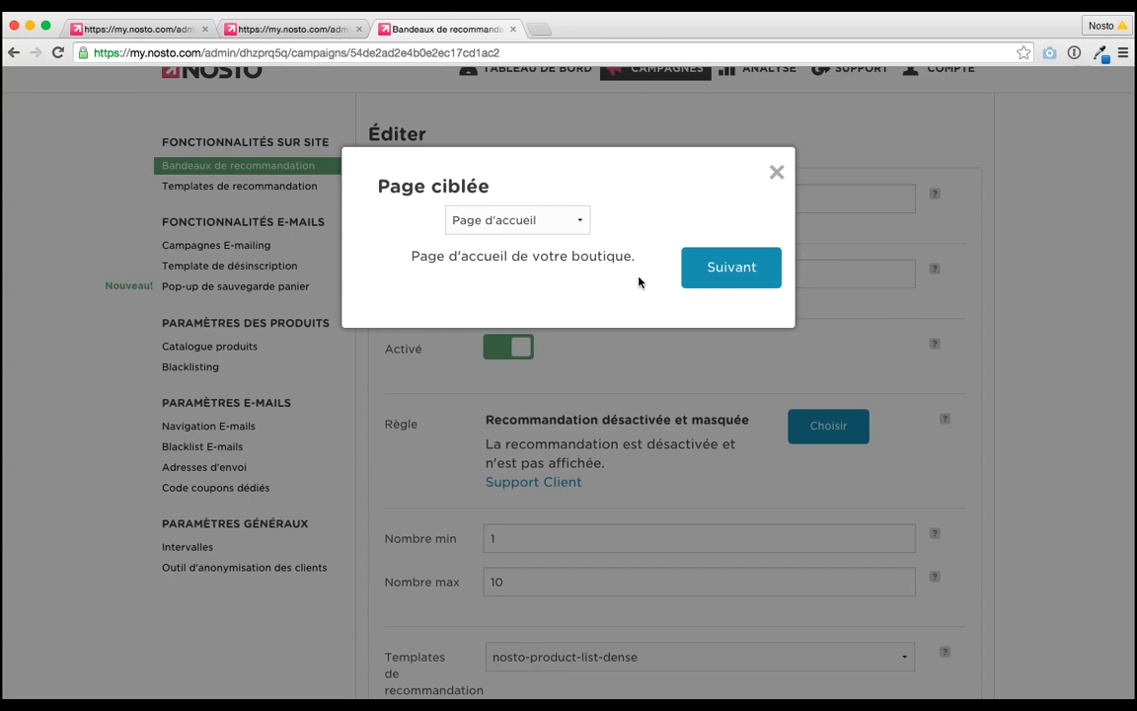
pyautogui.click(707, 277)
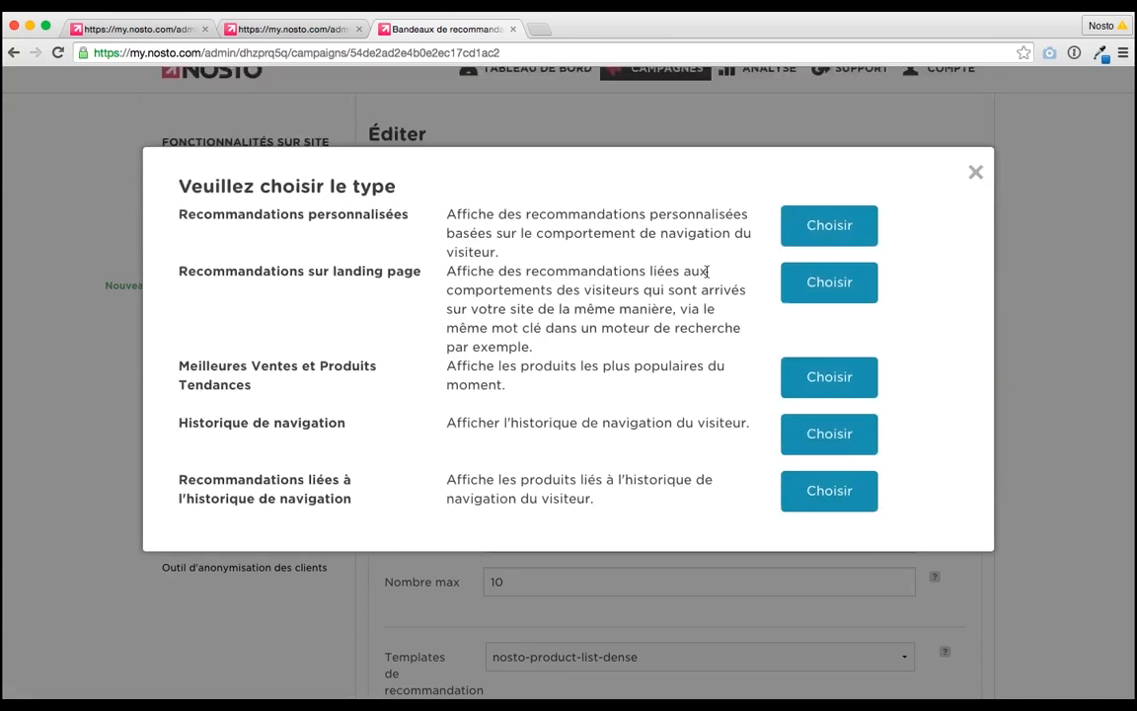
pyautogui.moveTo(179, 366); pyautogui.dragTo(348, 383)
pyautogui.click(829, 377)
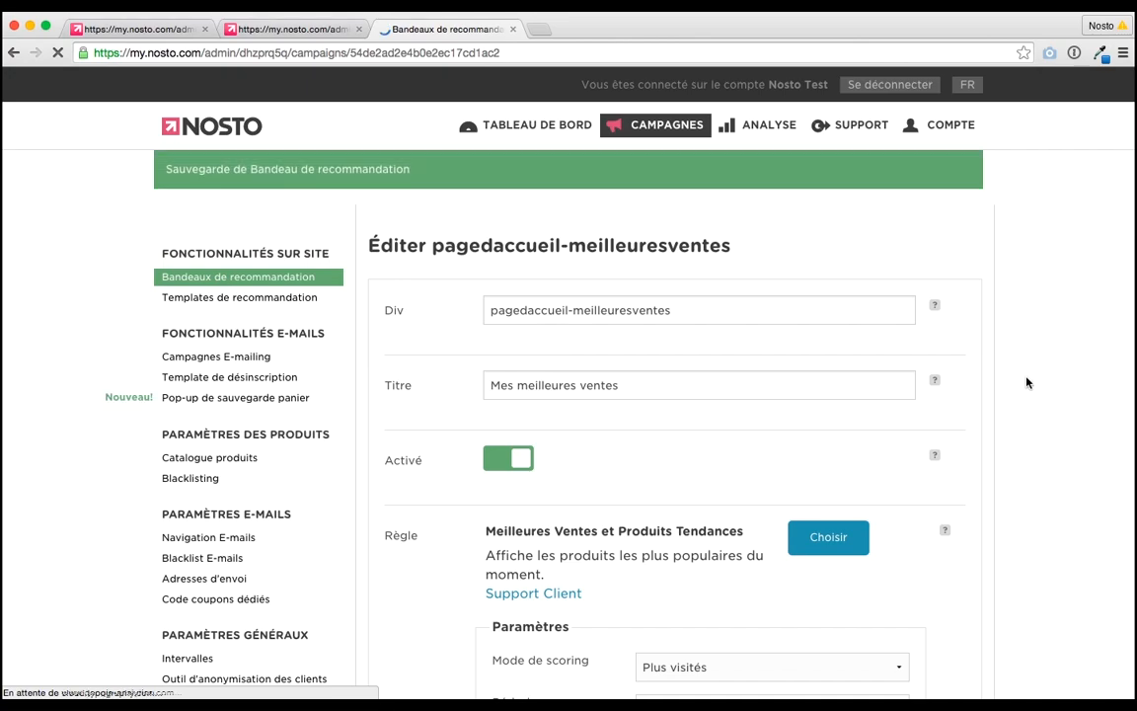
# Step: Review the parameters and template properties of the pagedaccueil-meilleuresventes banner and save it
pyautogui.scroll(-3, 1008, 408)
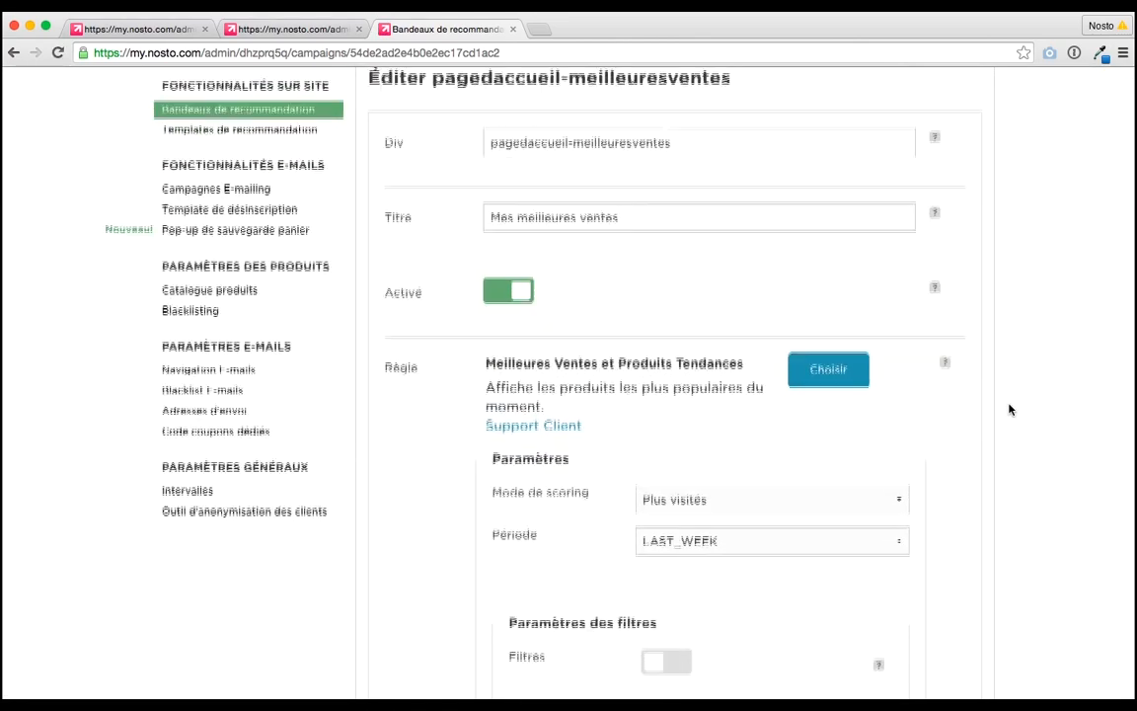
pyautogui.scroll(-5, 1009, 408)
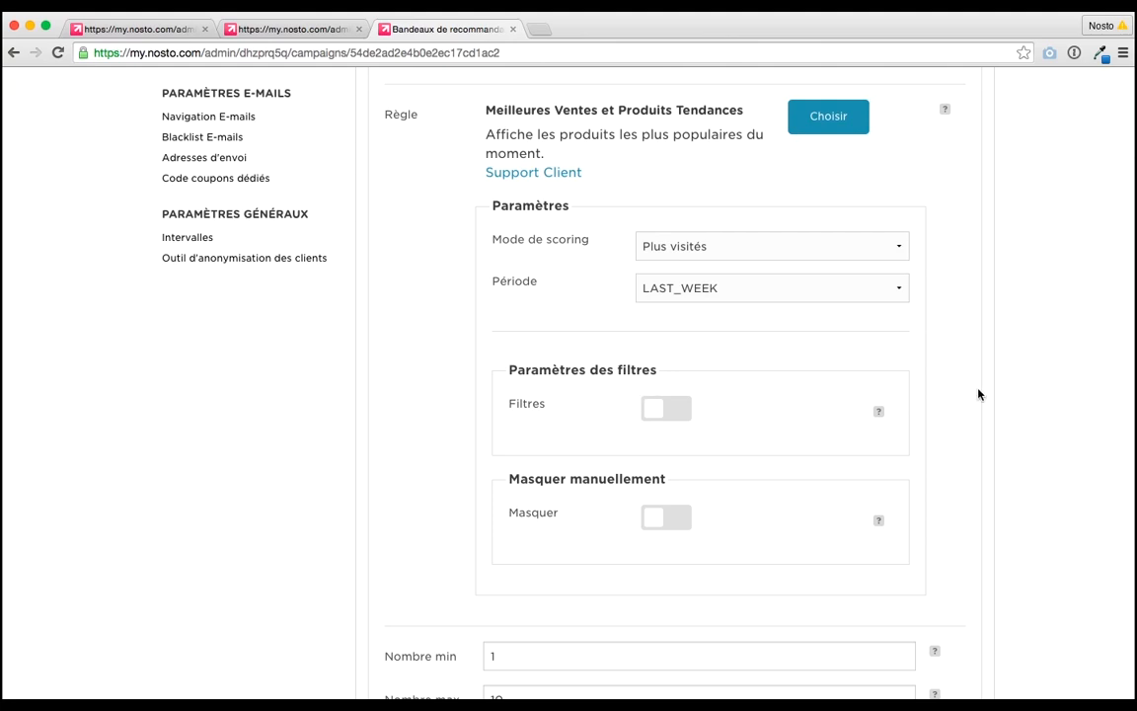
pyautogui.scroll(-5, 992, 449)
pyautogui.scroll(-15, 992, 449)
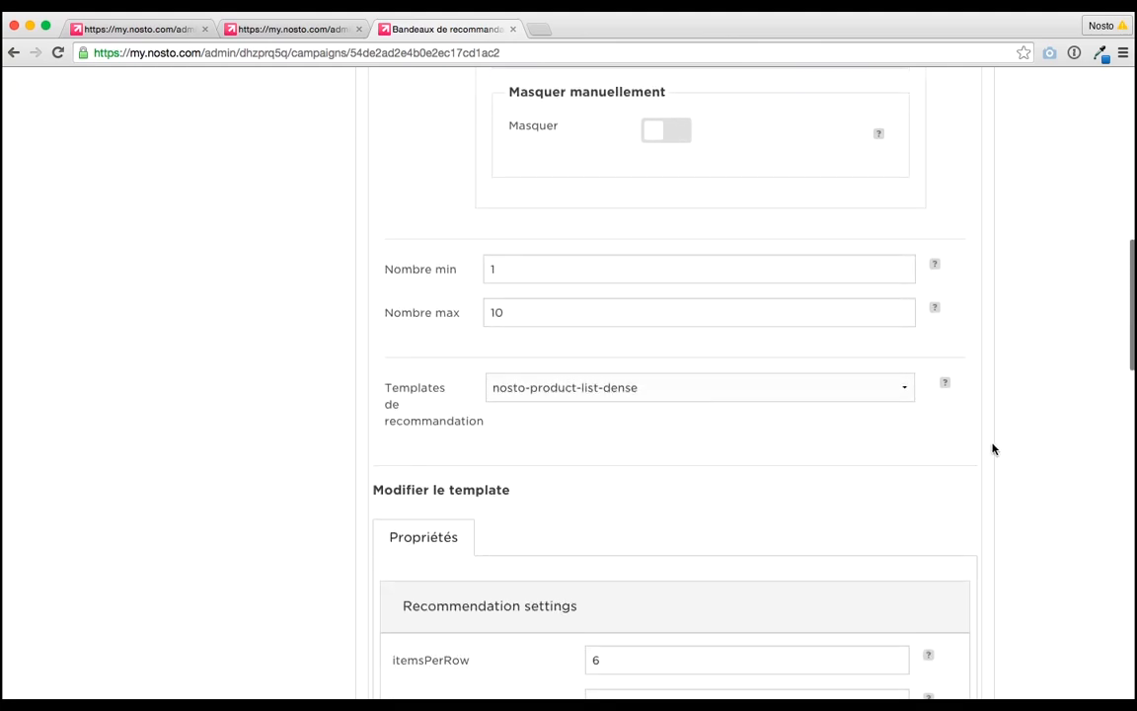
pyautogui.scroll(-12, 992, 449)
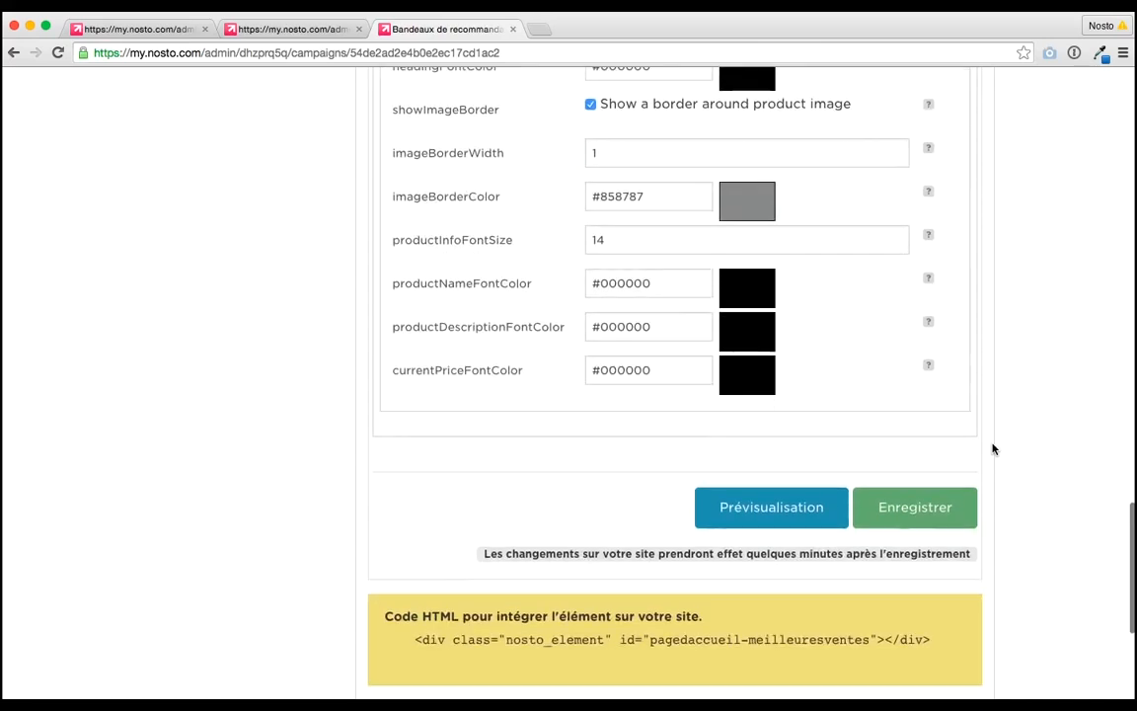
pyautogui.click(933, 456)
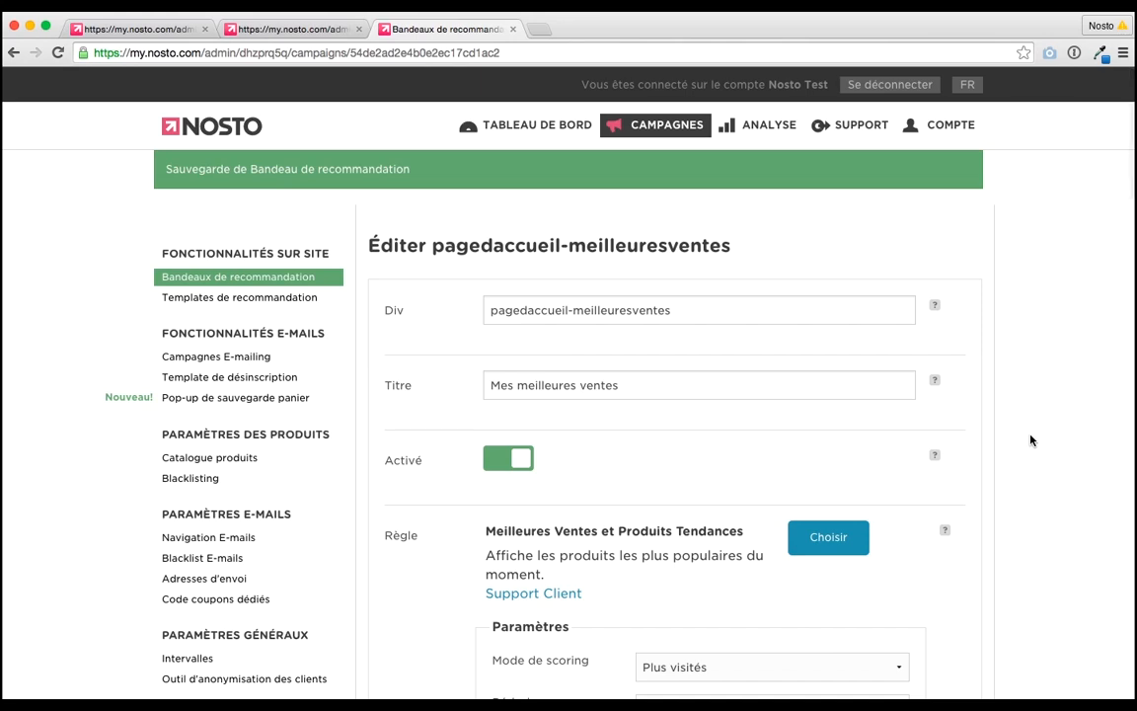
# Step: Find the HTML integration code of the pagedaccueil-meilleuresventes banner and highlight its div line
pyautogui.scroll(-20, 1030, 440)
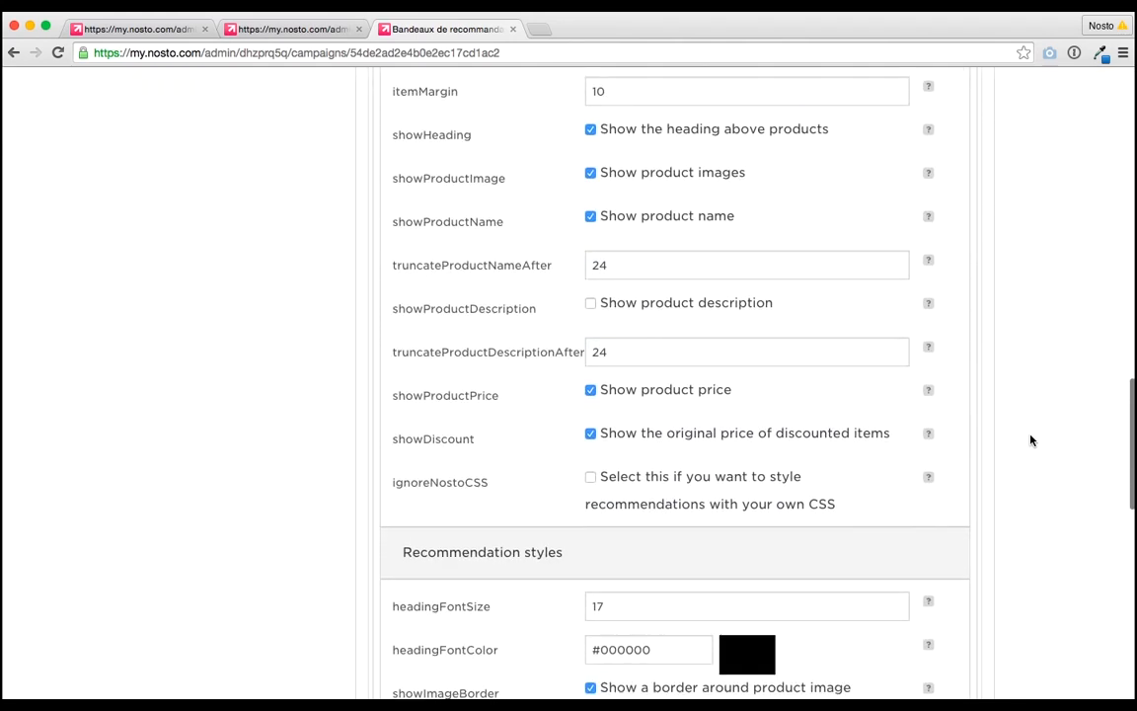
pyautogui.scroll(-10, 1030, 440)
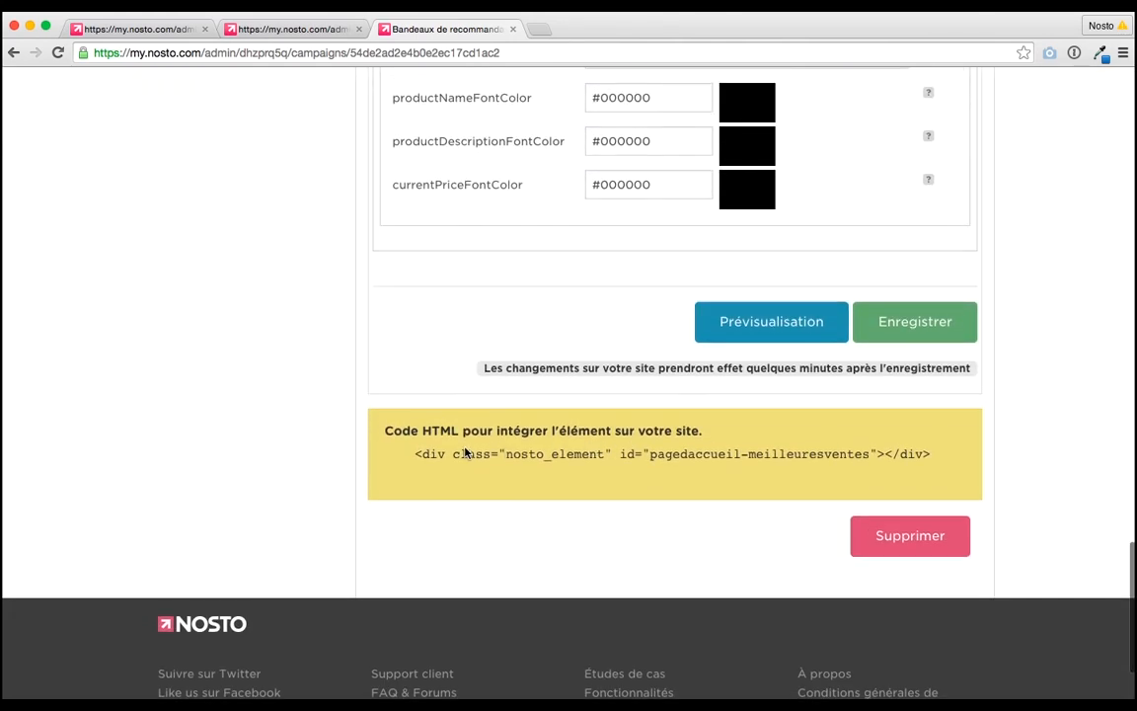
pyautogui.moveTo(395, 456); pyautogui.dragTo(933, 454)
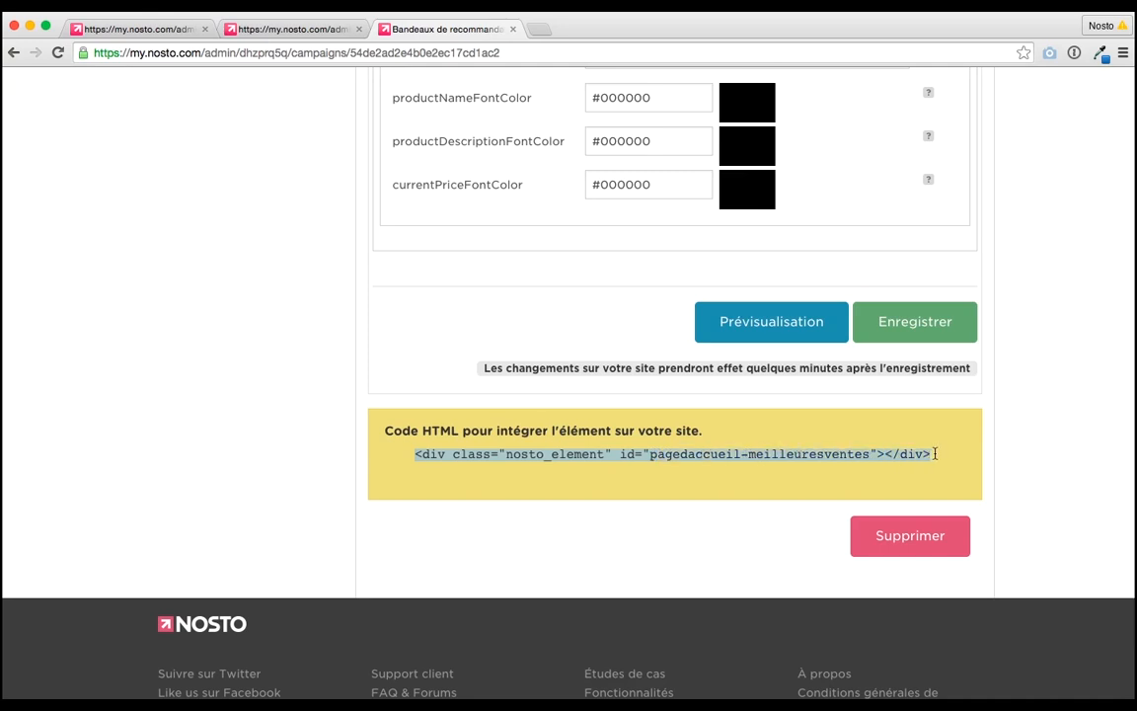
pyautogui.click(1001, 461)
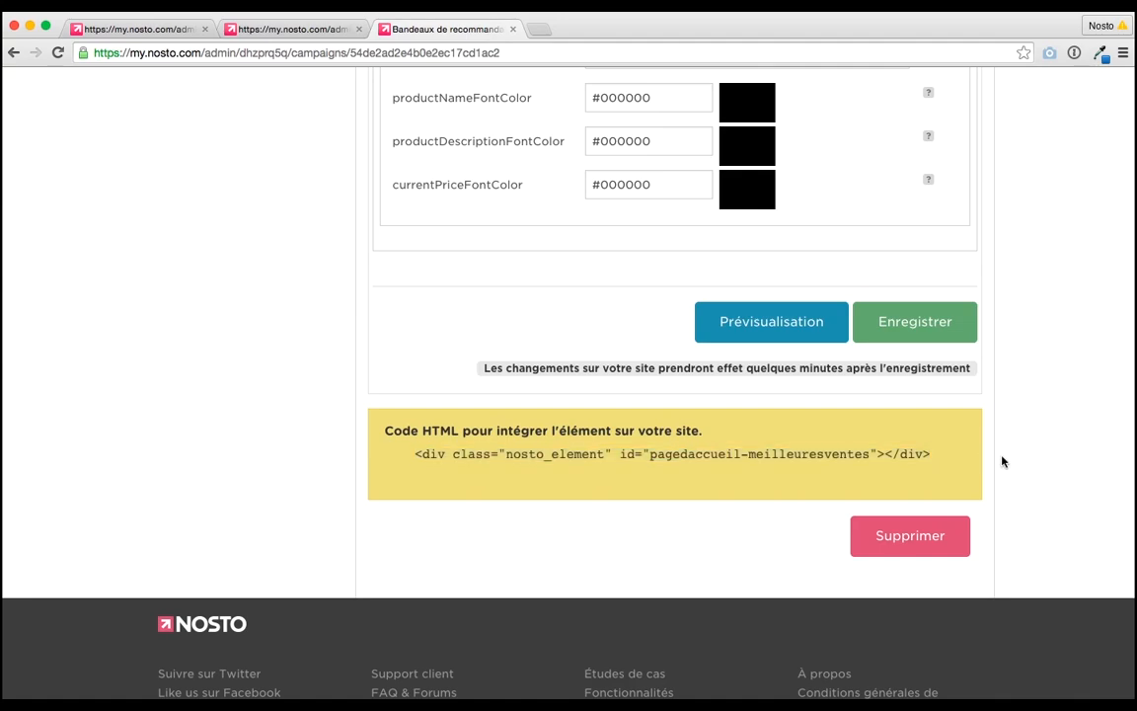
pyautogui.scroll(20, 1002, 461)
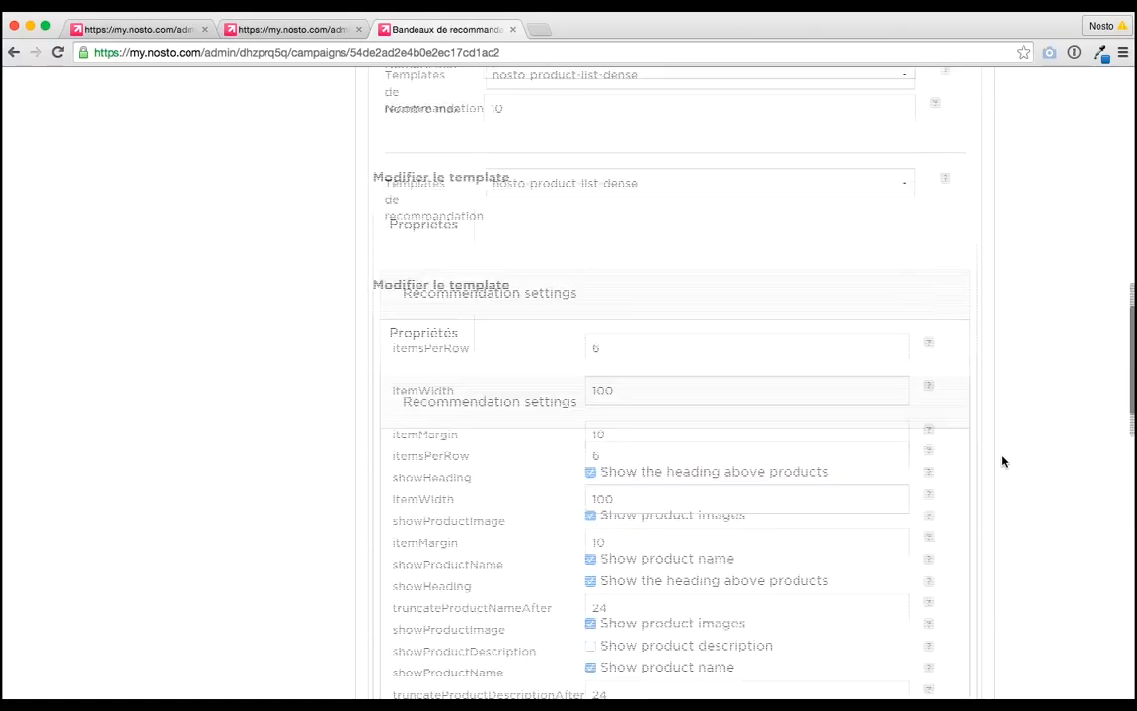
pyautogui.click(292, 28)
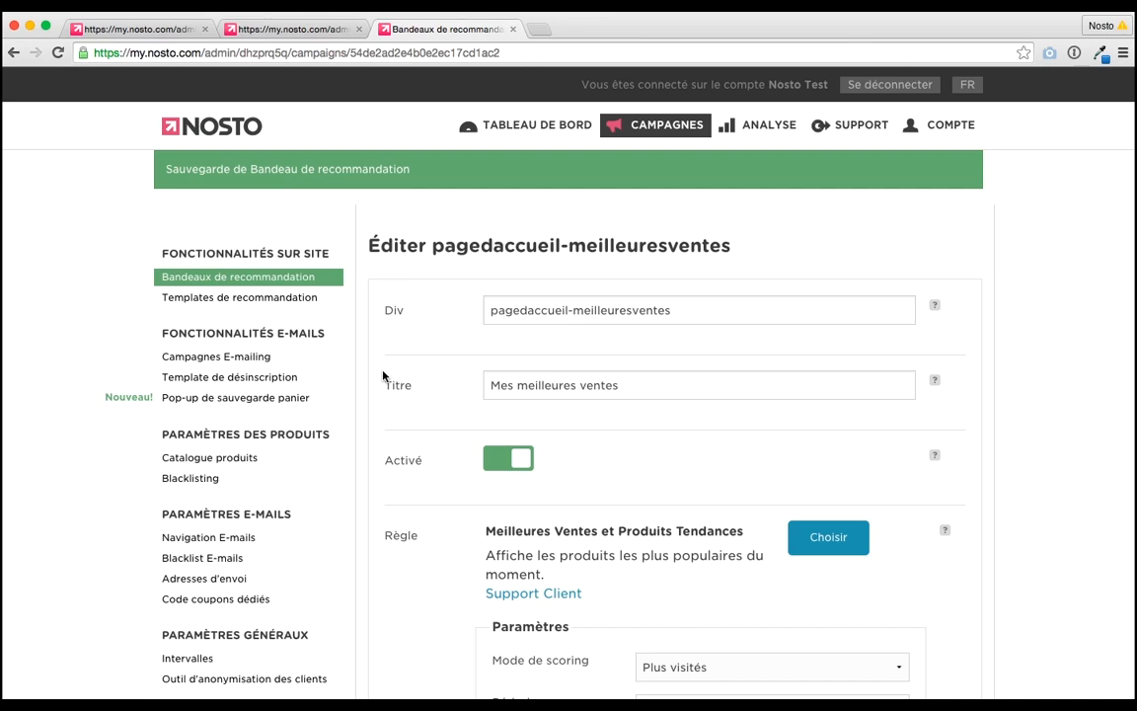
# Step: Open the list of recommendation templates and look through the available templates
pyautogui.click(259, 306)
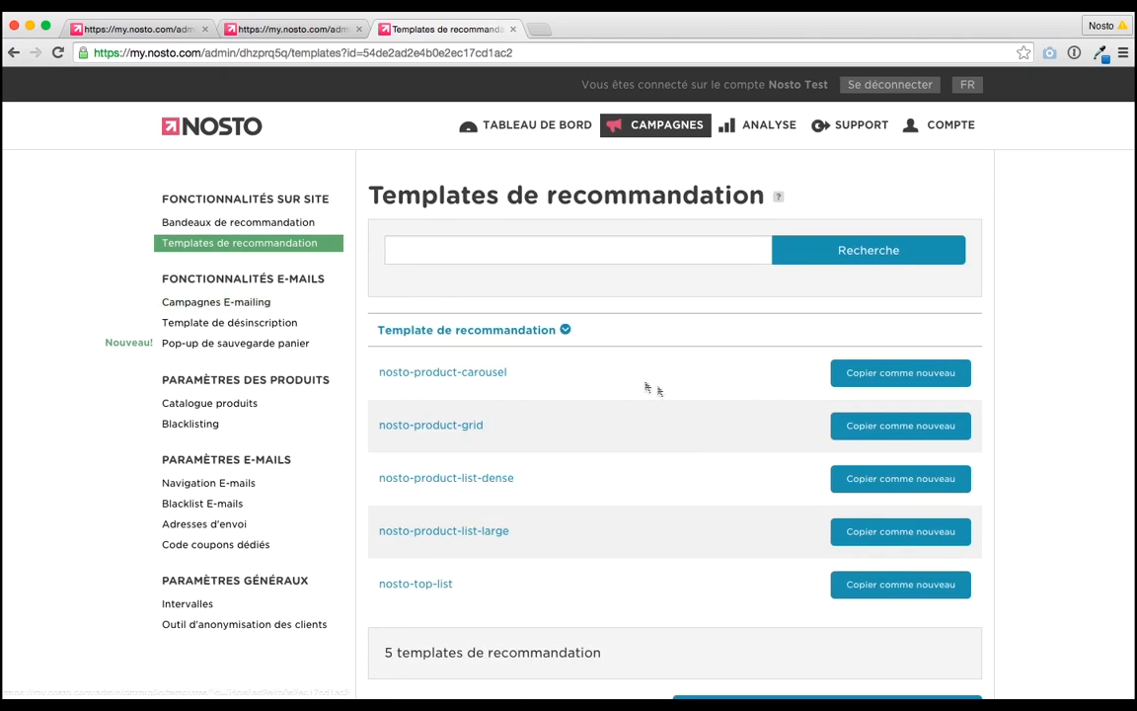
pyautogui.scroll(-1, 667, 399)
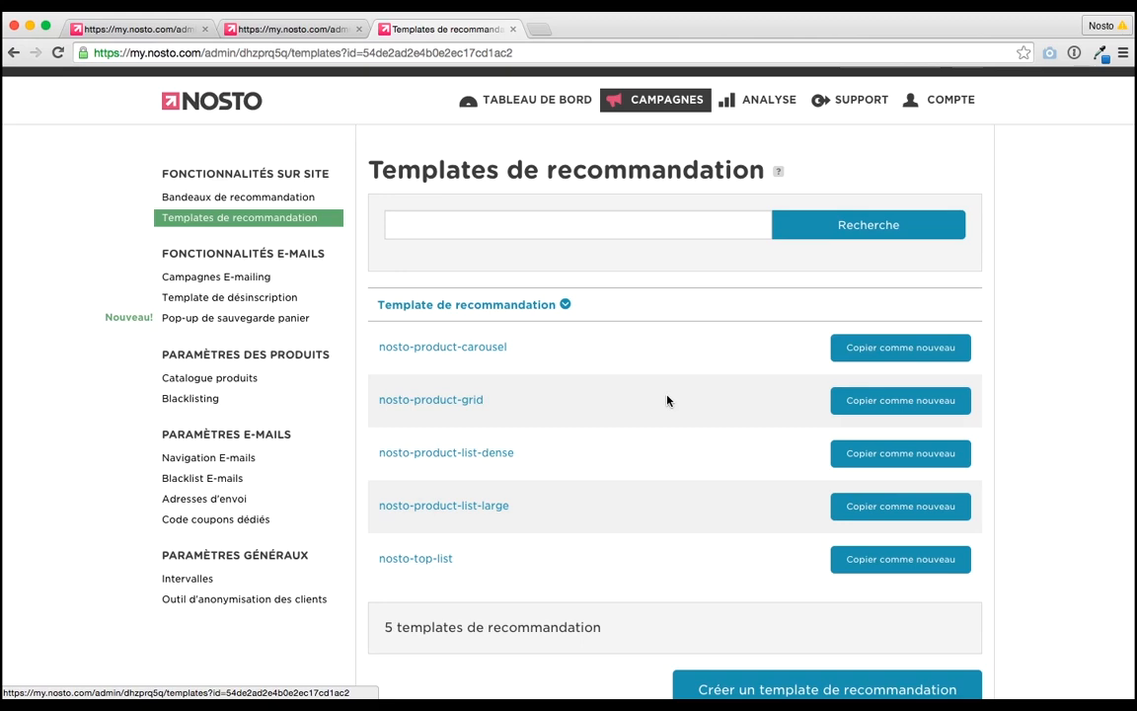
pyautogui.scroll(-2, 668, 400)
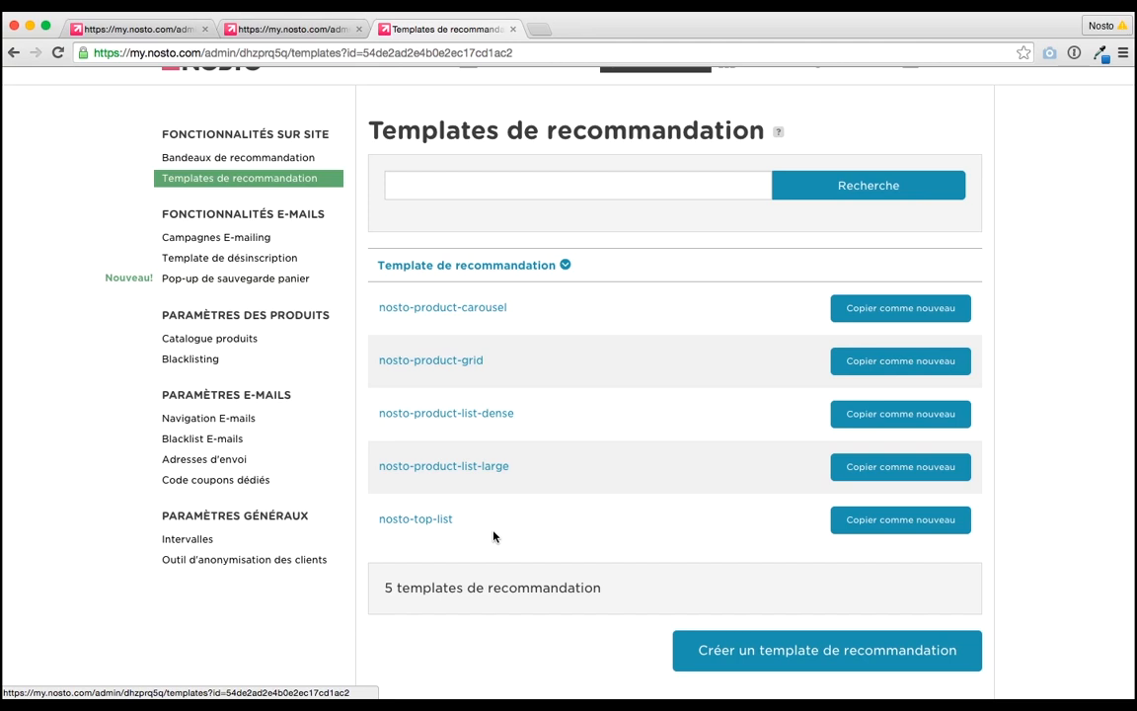
# Step: Open the nosto-top-list template and examine its recommendation settings and recommendation styles
pyautogui.click(436, 526)
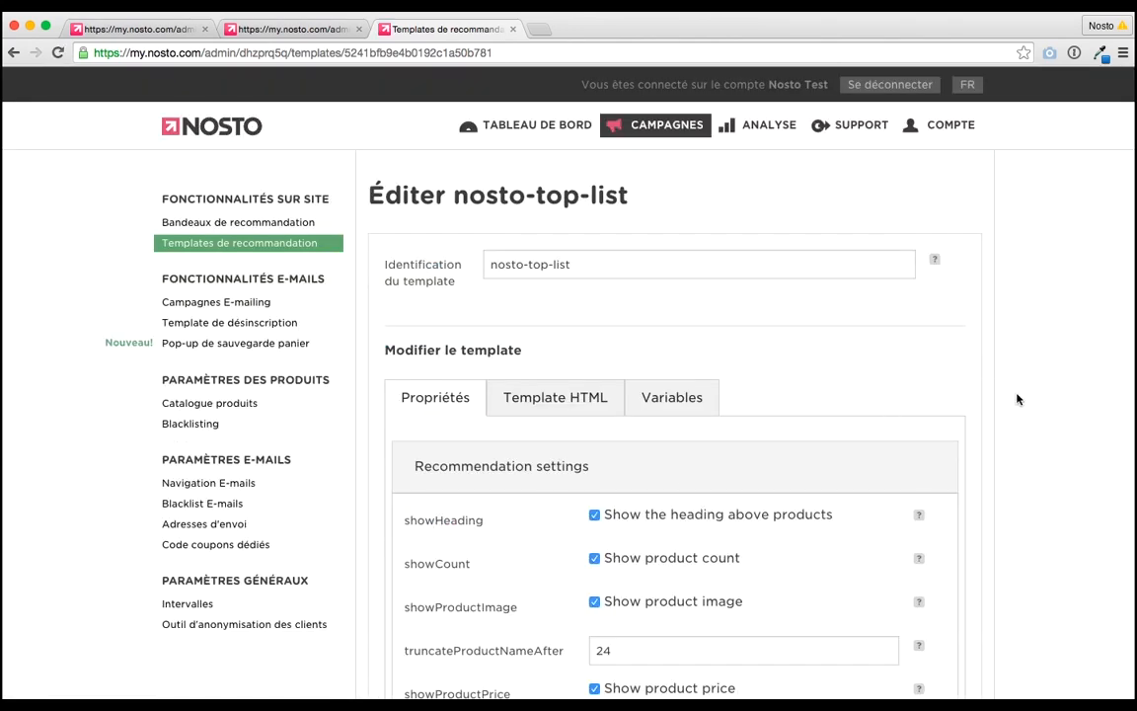
pyautogui.scroll(-5, 1017, 399)
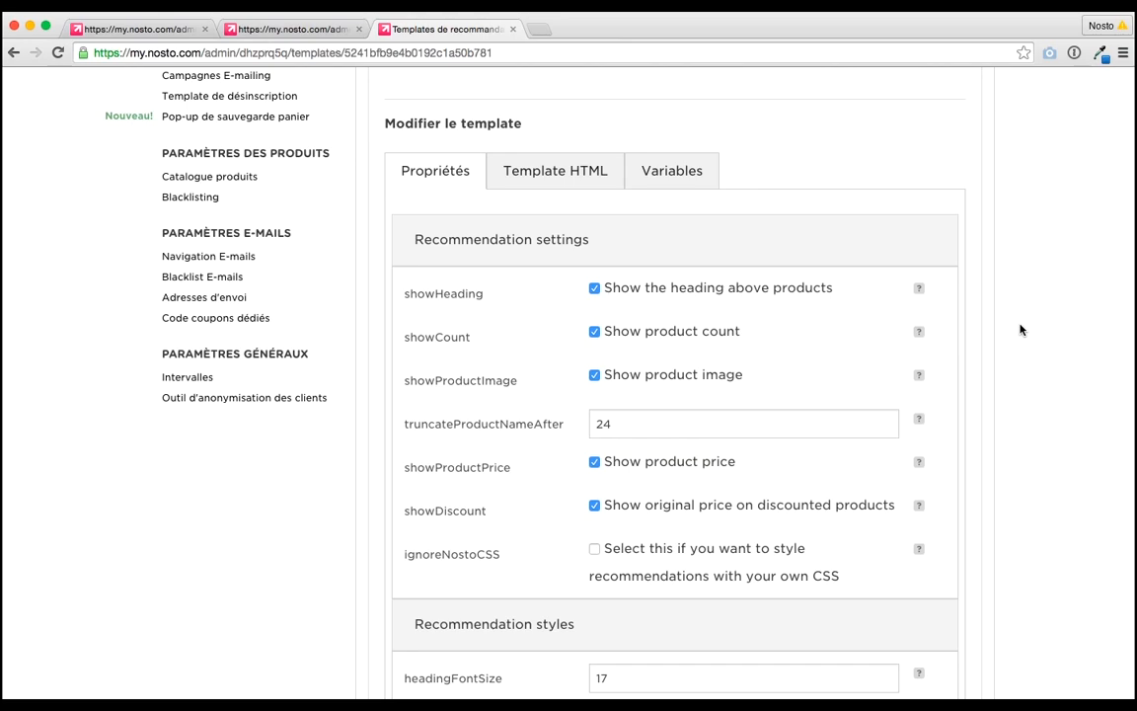
pyautogui.scroll(-1, 1020, 329)
pyautogui.scroll(-3, 1019, 329)
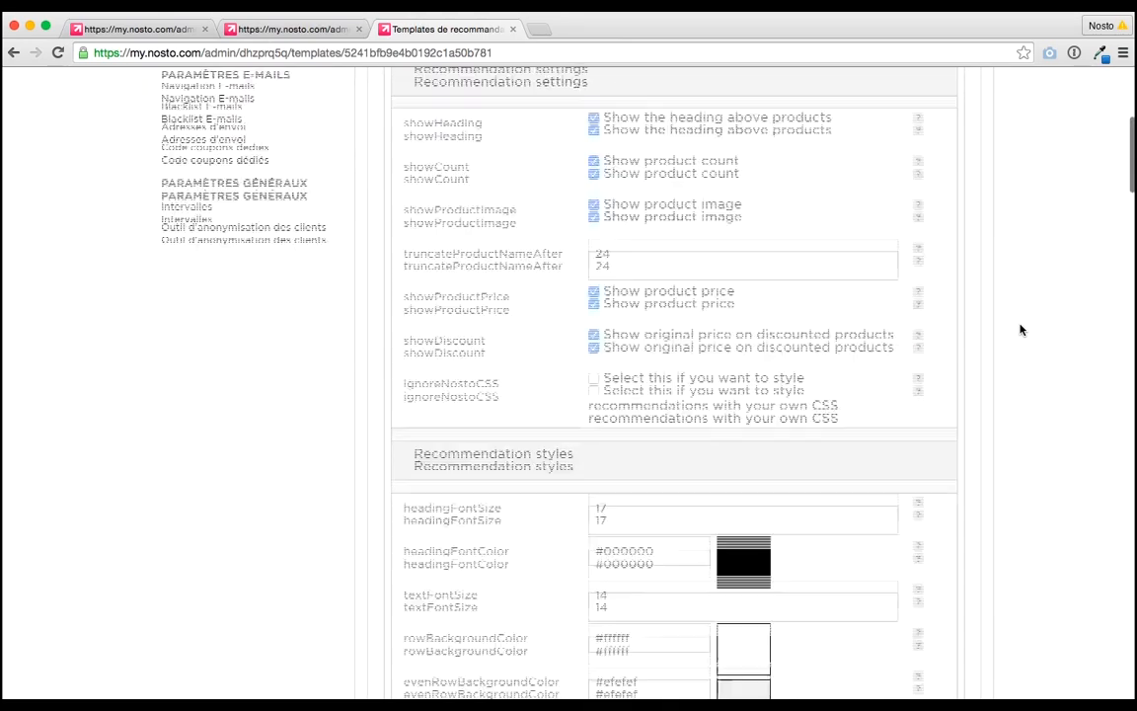
pyautogui.scroll(-7, 1021, 329)
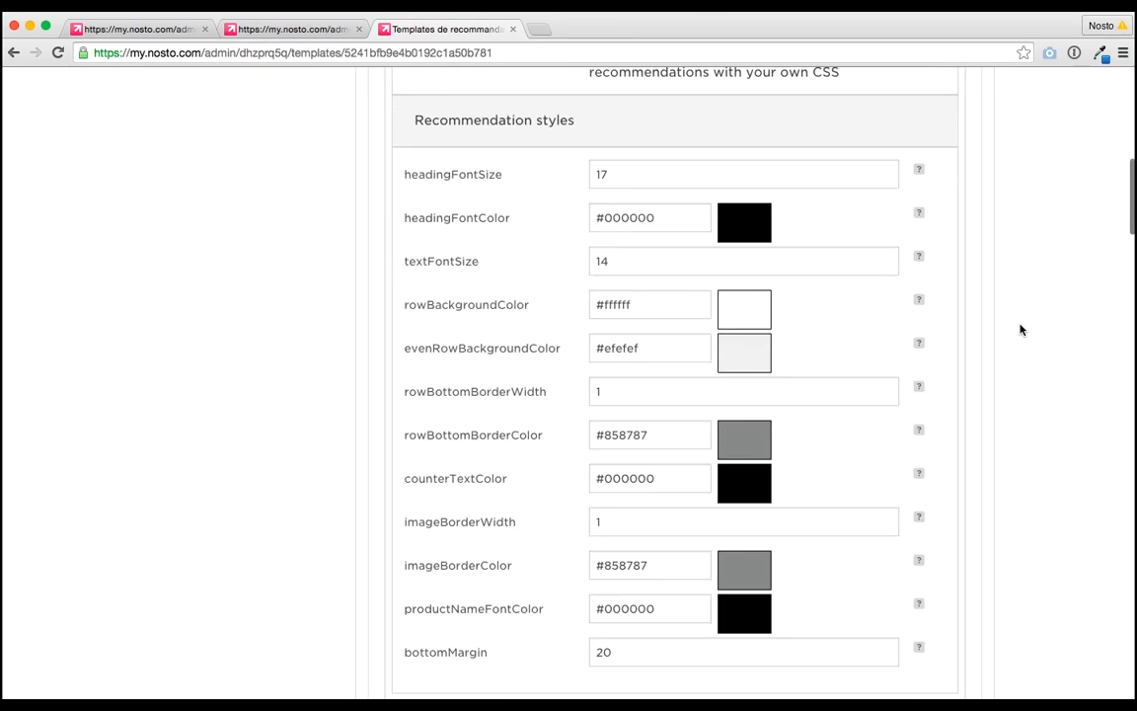
pyautogui.scroll(7, 956, 281)
pyautogui.scroll(2, 956, 281)
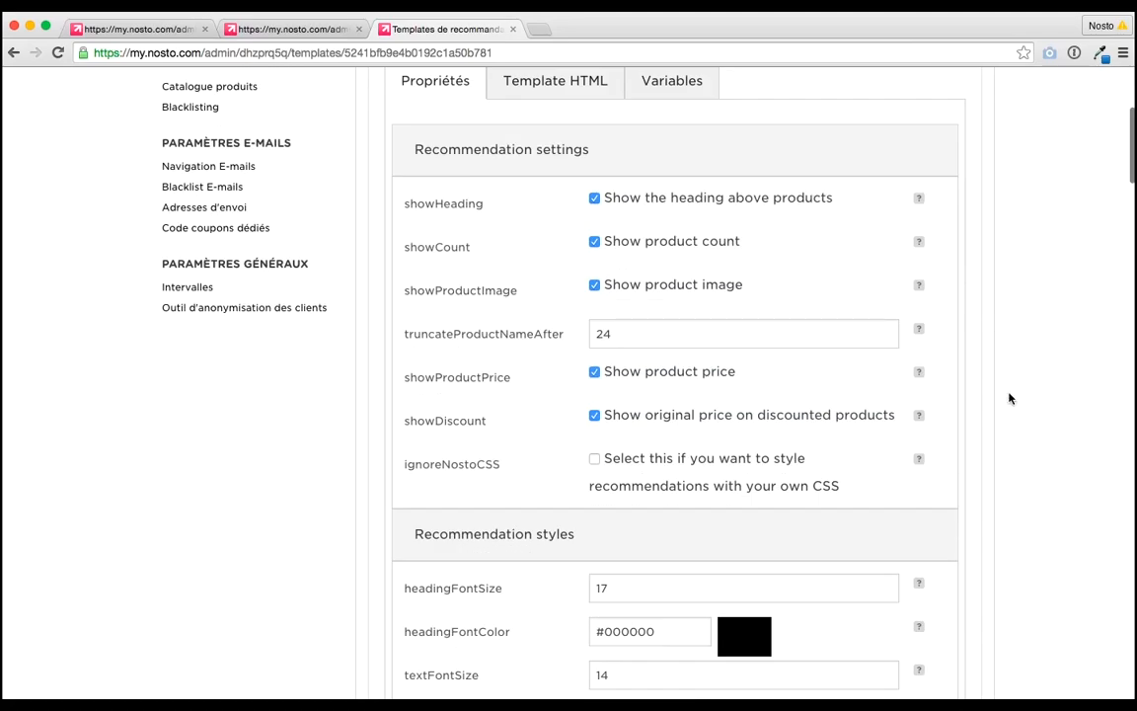
# Step: Look through the remaining recommendation styles of the nosto-top-list template, from heading font size down to bottom margin
pyautogui.scroll(-6, 1008, 398)
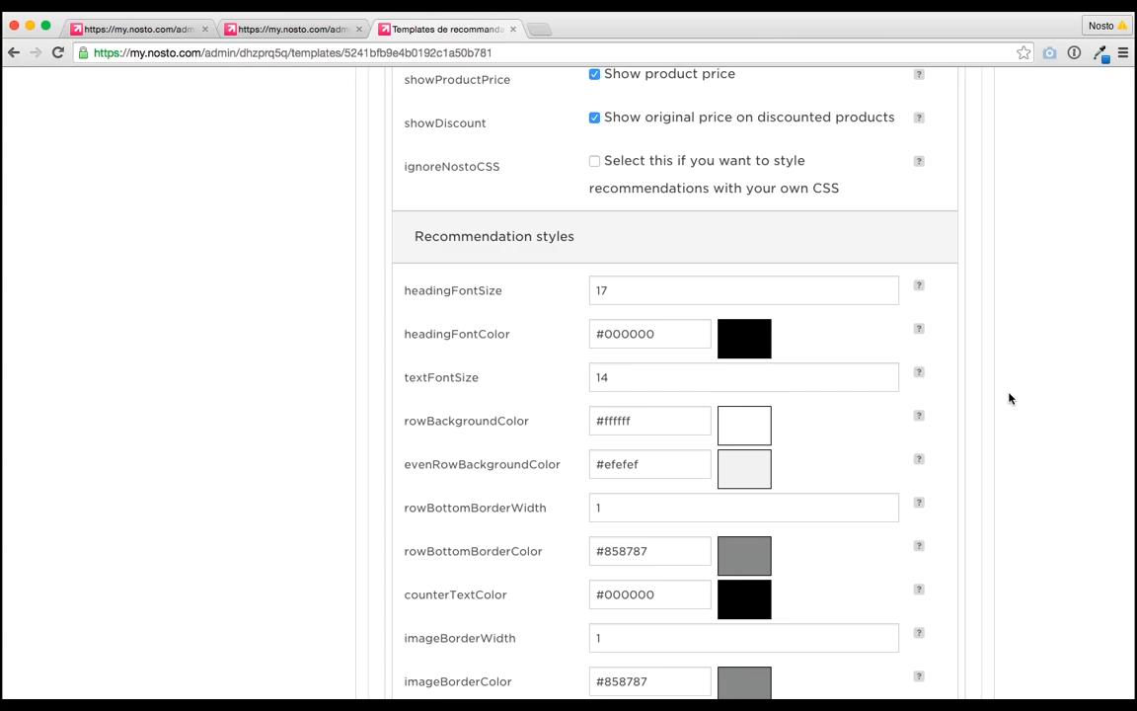
pyautogui.scroll(-10, 1009, 398)
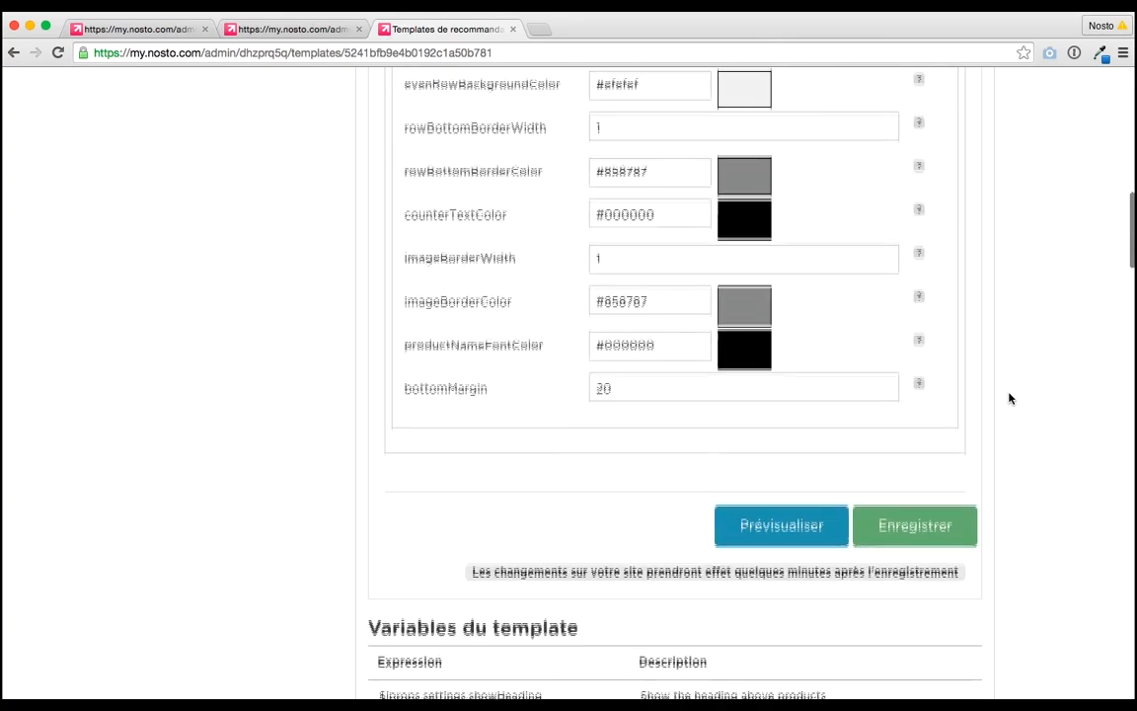
pyautogui.scroll(11, 1009, 398)
pyautogui.scroll(8, 1009, 397)
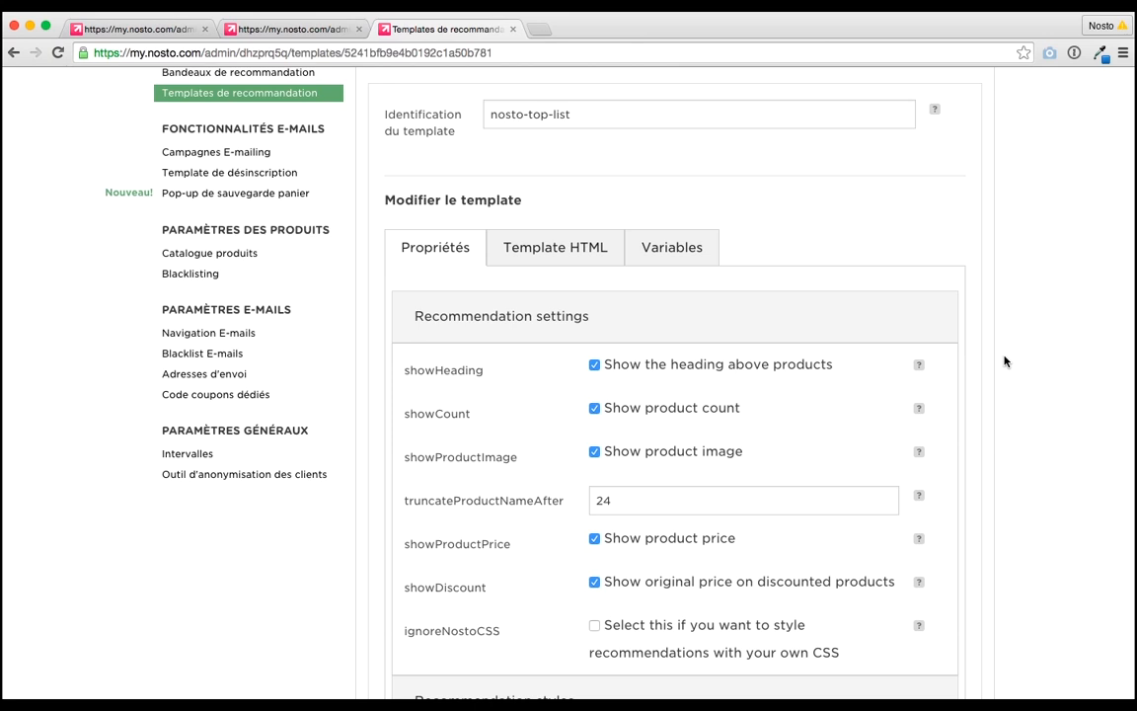
# Step: Open the HTML code of the nosto-top-list template and read through it
pyautogui.click(571, 255)
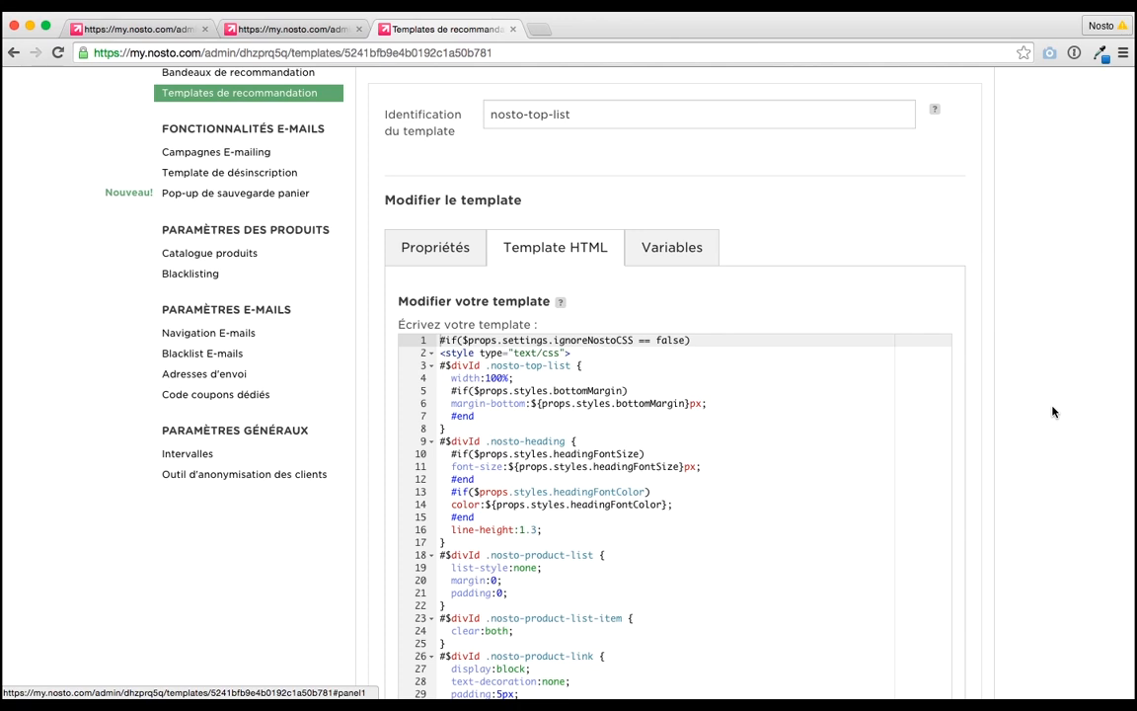
pyautogui.scroll(-4, 1052, 411)
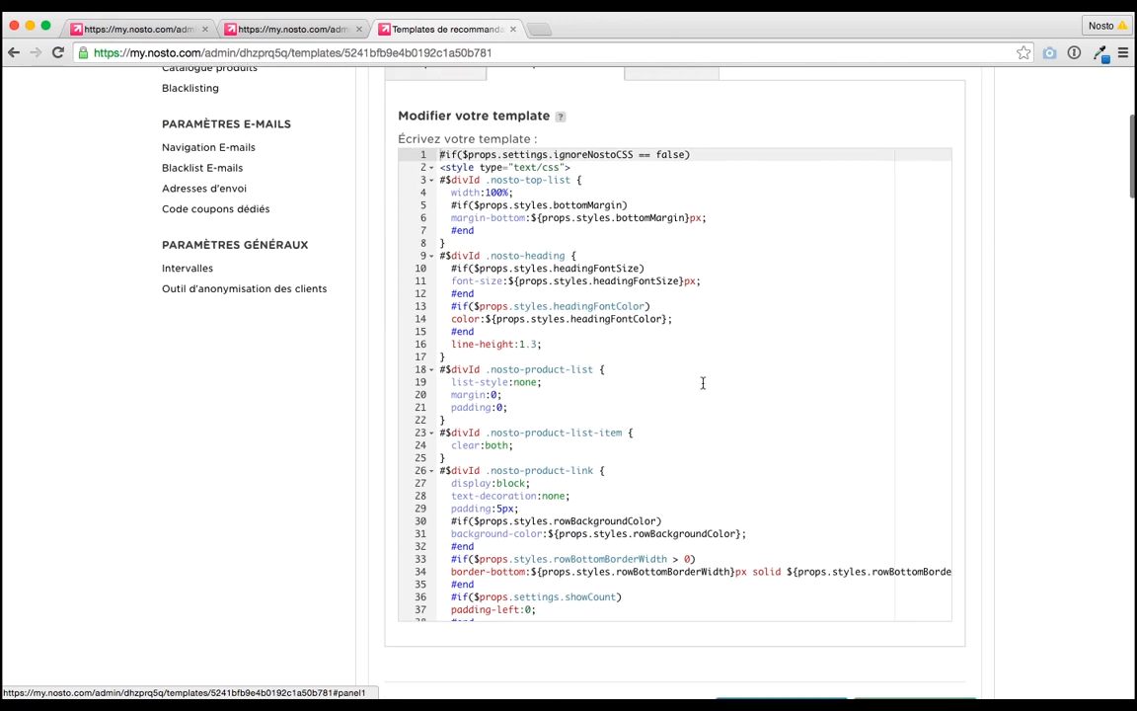
pyautogui.scroll(-8, 702, 383)
pyautogui.scroll(-6, 703, 383)
pyautogui.scroll(15, 702, 382)
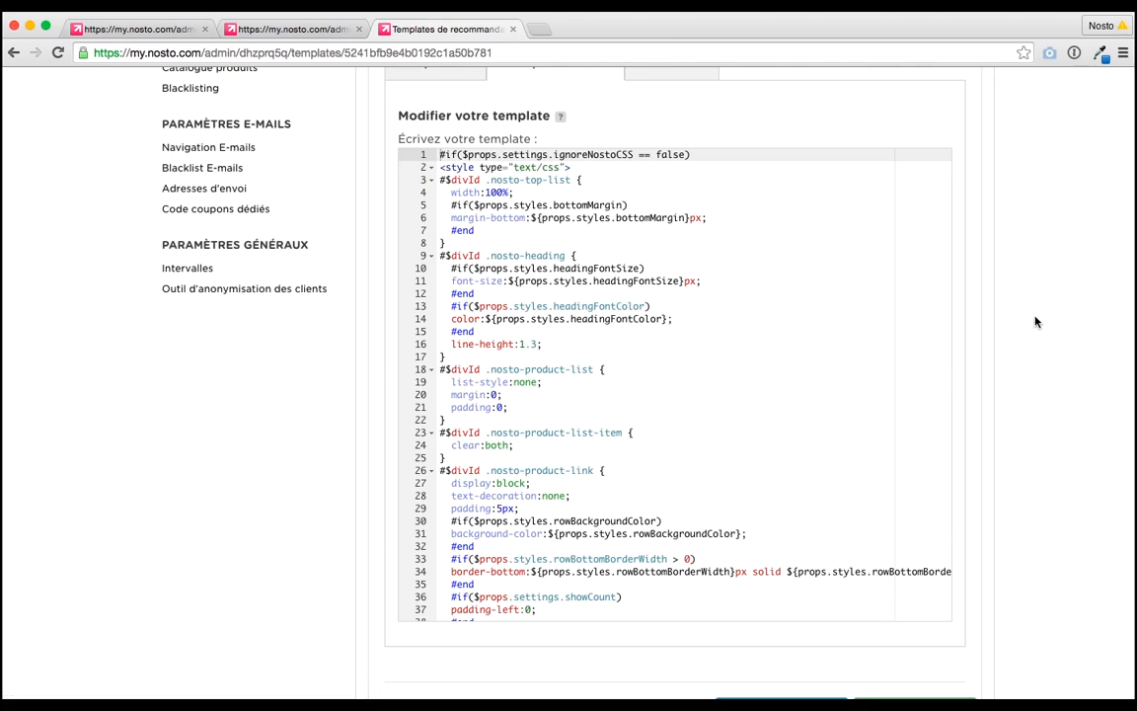
pyautogui.scroll(2, 1035, 320)
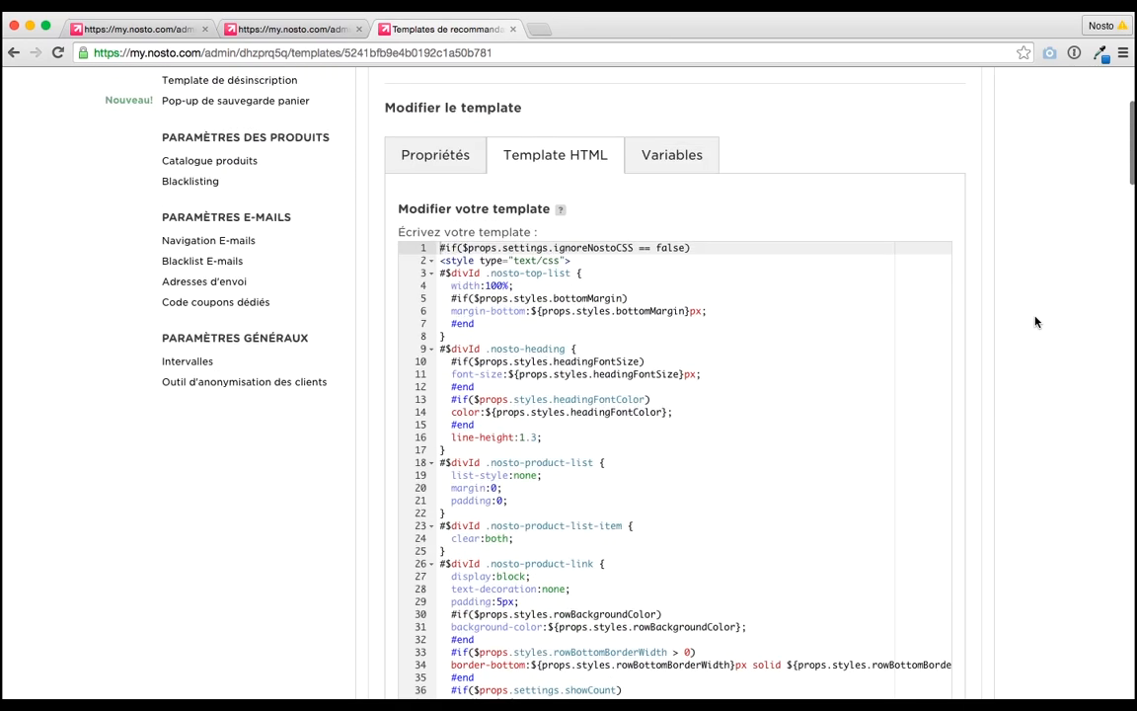
# Step: Review the list of template variables for nosto-top-list and save the template
pyautogui.scroll(-10, 1053, 452)
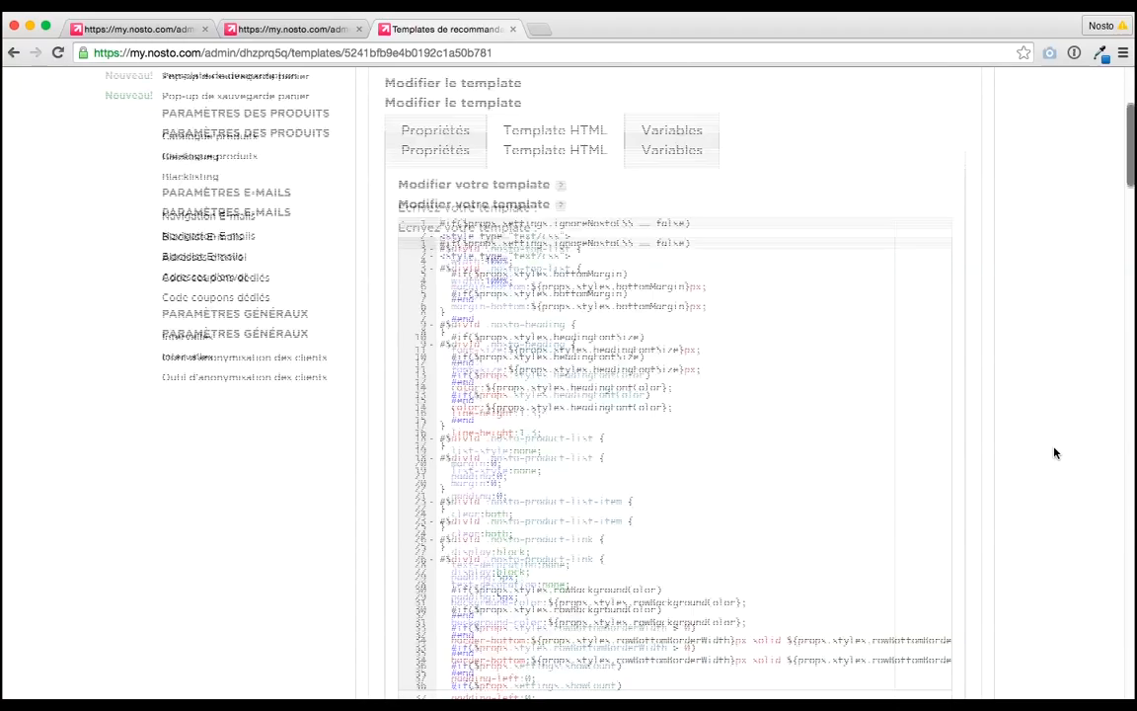
pyautogui.scroll(-1, 1054, 452)
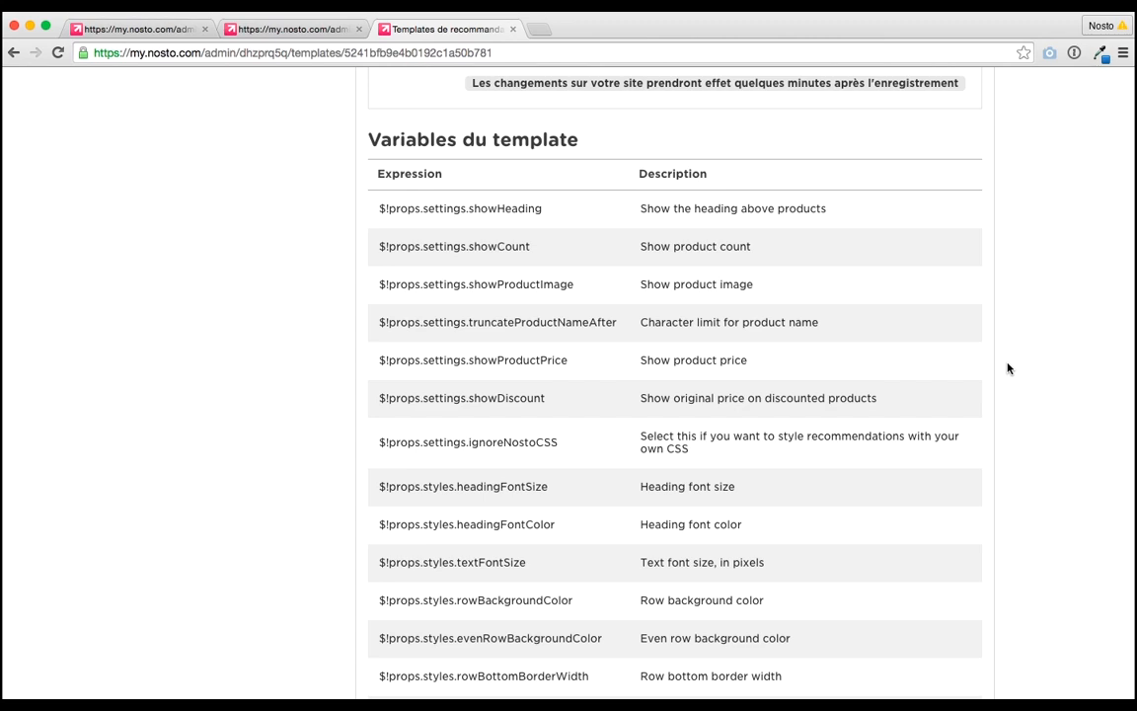
pyautogui.scroll(10, 1008, 368)
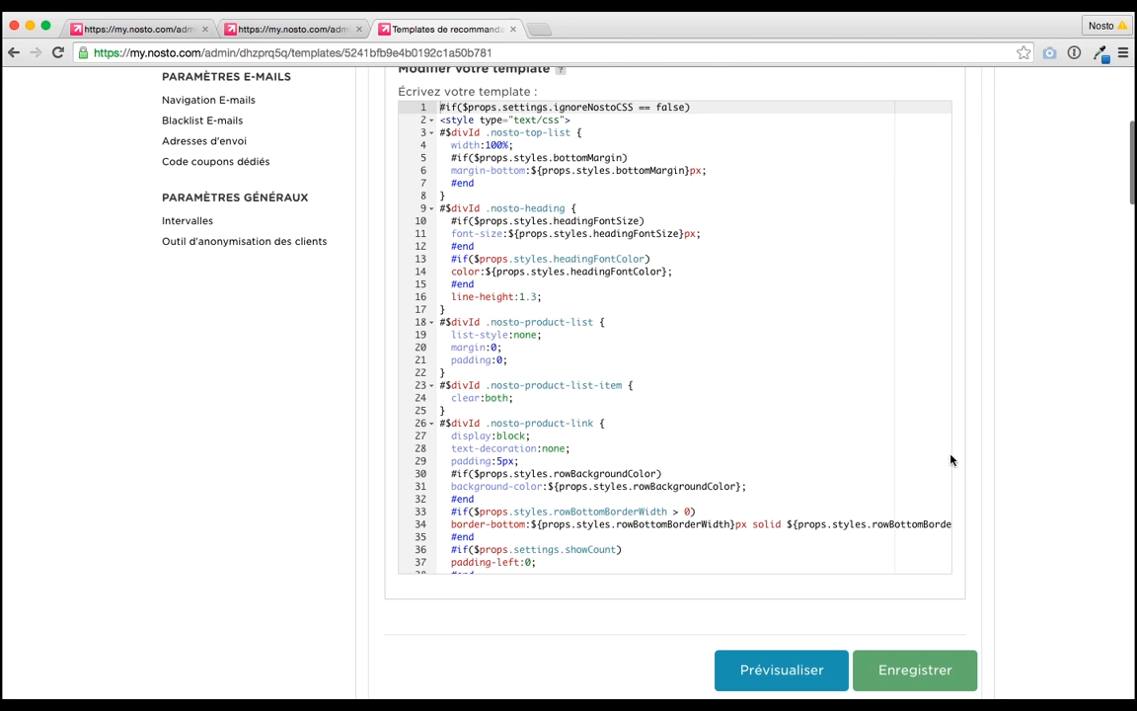
pyautogui.click(913, 671)
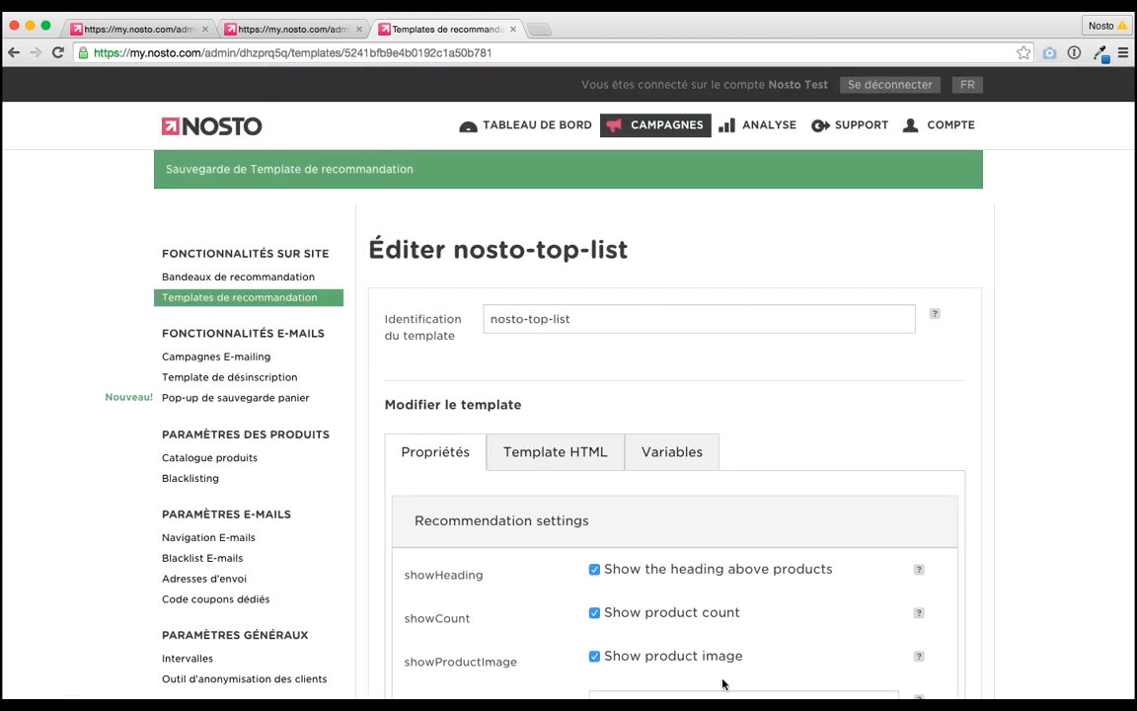
# Step: Open the list of recommendation banners and highlight the recommendation type and template name of the home page banner Mes meilleures ventes
pyautogui.click(265, 283)
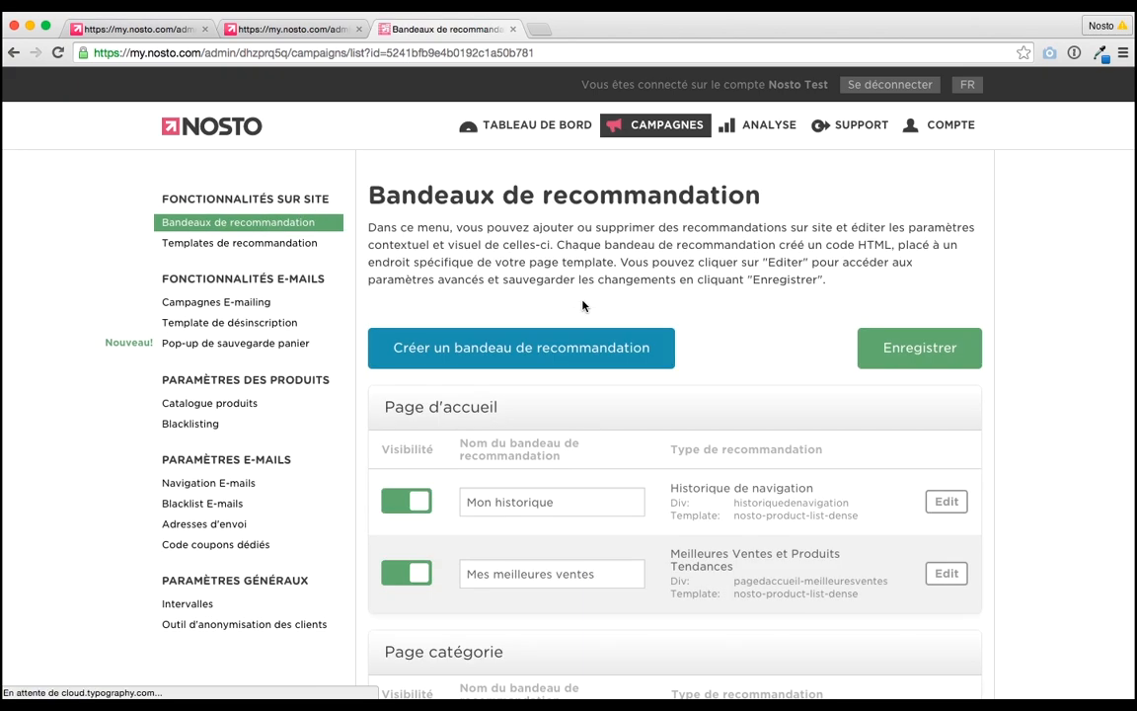
pyautogui.scroll(-3, 1015, 422)
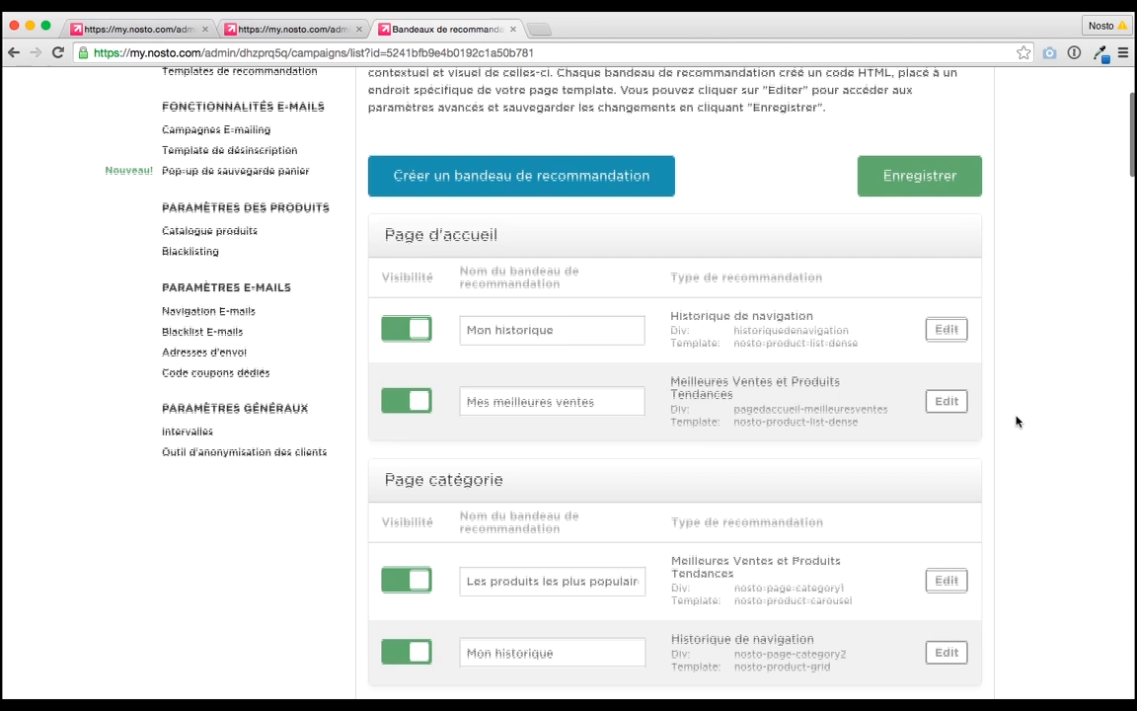
pyautogui.moveTo(671, 381); pyautogui.dragTo(753, 389)
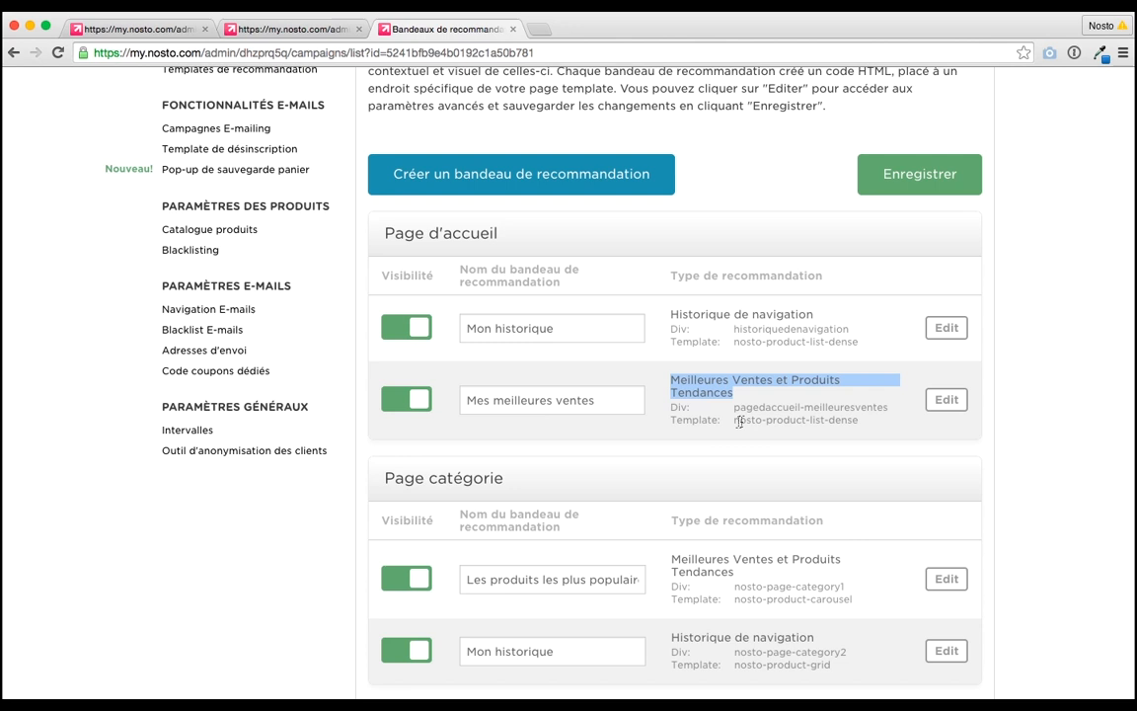
pyautogui.click(734, 421)
pyautogui.moveTo(734, 421); pyautogui.dragTo(871, 426)
pyautogui.click(870, 427)
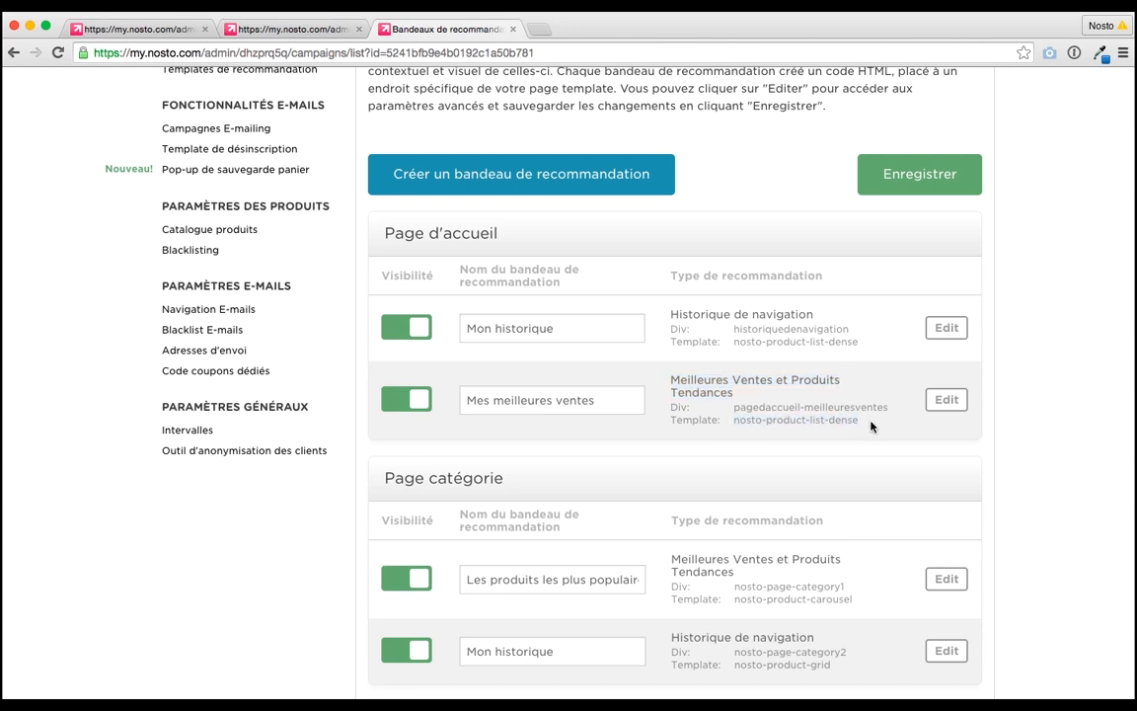
# Step: Edit the pagedaccueil-meilleuresventes banner to use the nosto-top-list recommendation template and save it
pyautogui.click(947, 401)
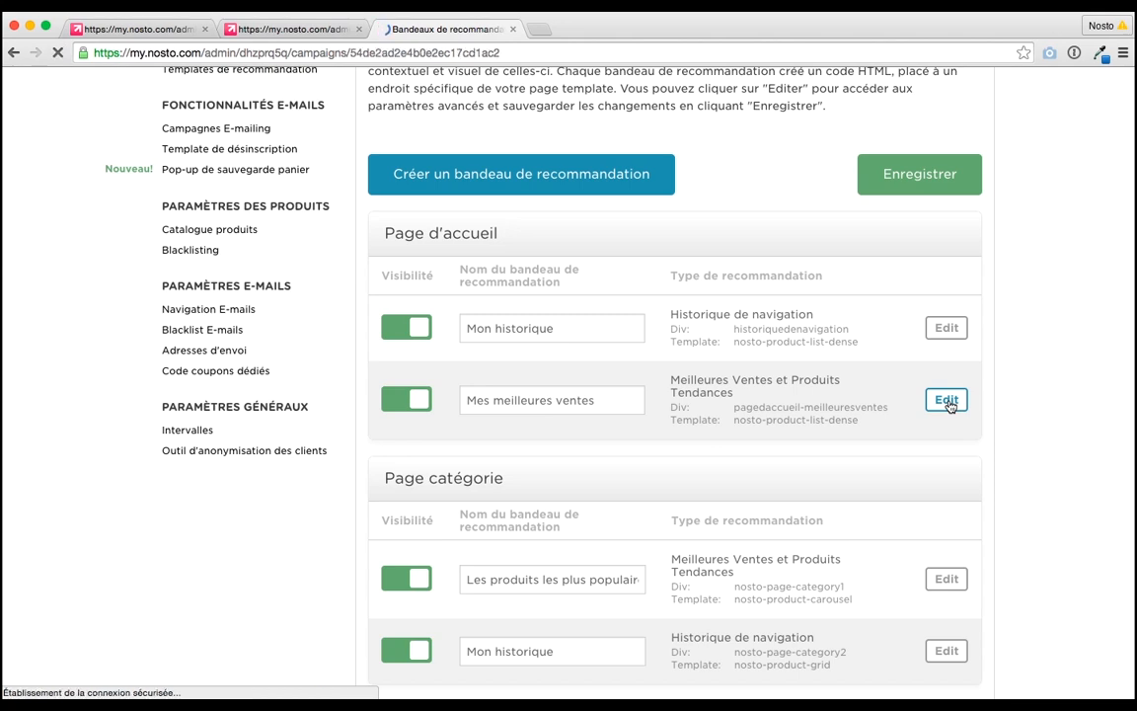
pyautogui.scroll(-1, 1051, 422)
pyautogui.scroll(-10, 1051, 422)
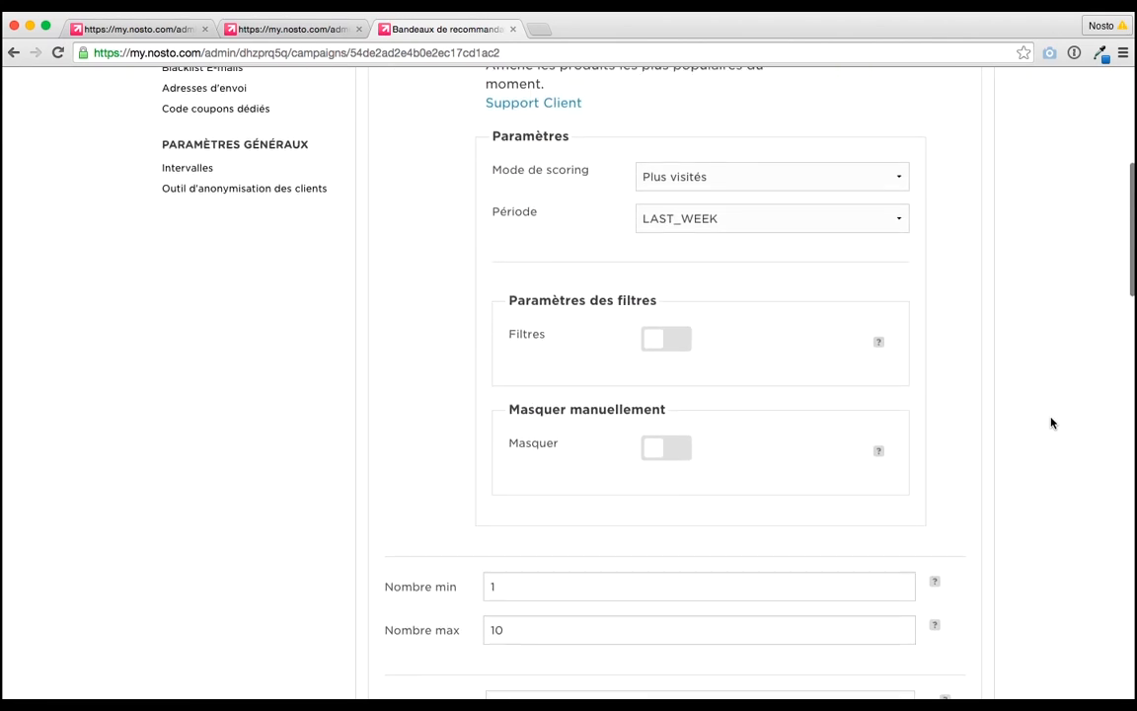
pyautogui.click(675, 496)
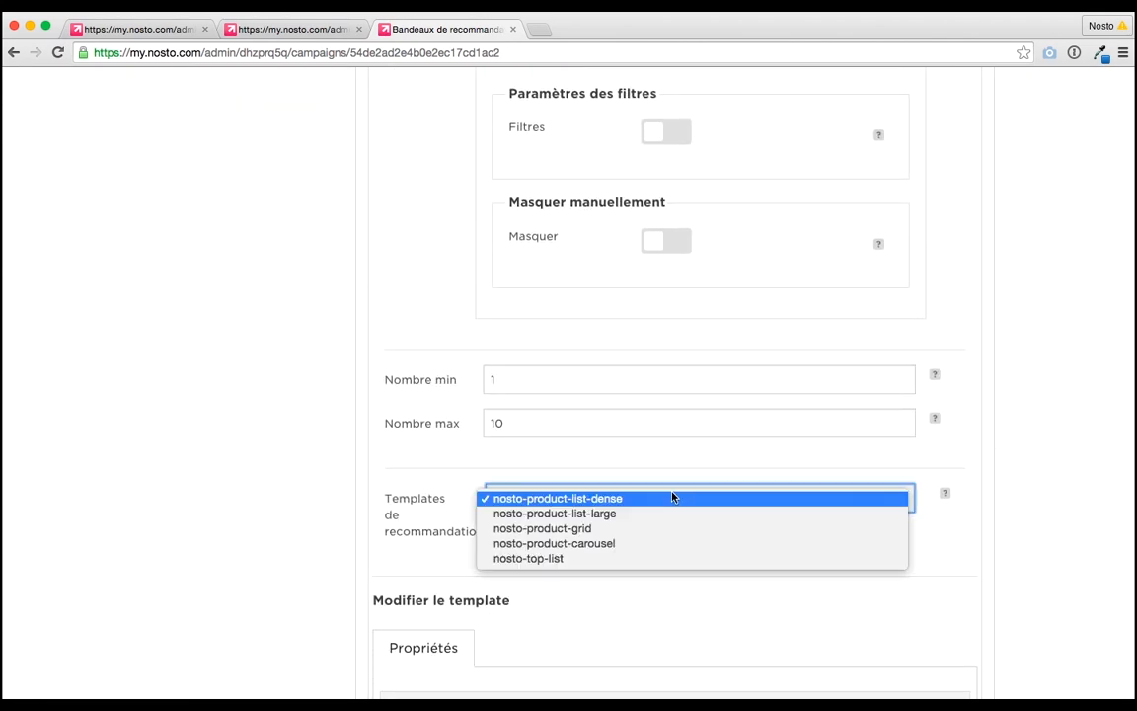
pyautogui.click(585, 558)
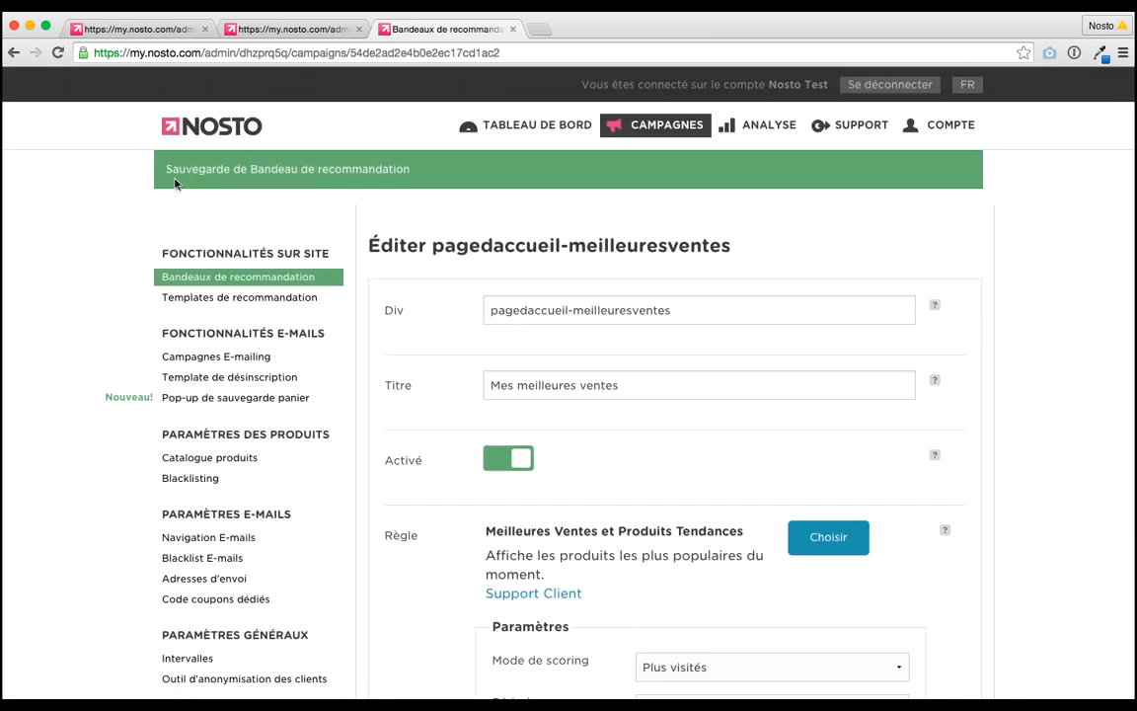
pyautogui.moveTo(168, 173); pyautogui.dragTo(380, 168)
pyautogui.click(412, 233)
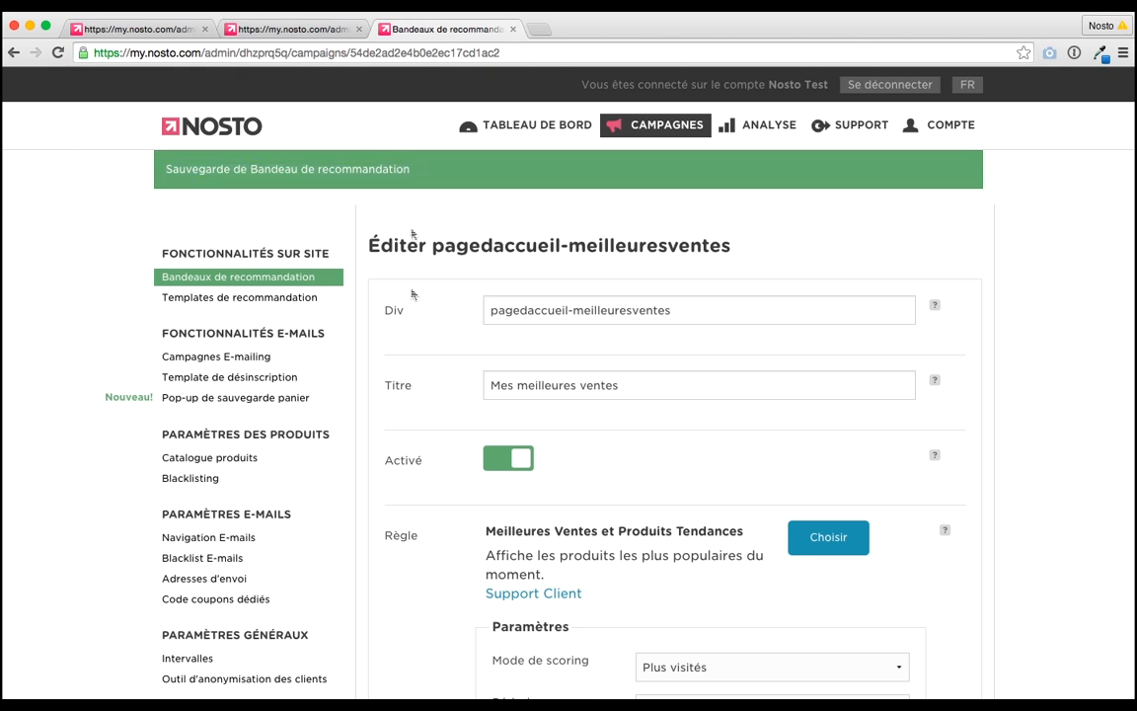
# Step: Return to the list of recommendation banners and turn off the visibility of the home page banner Mon historique
pyautogui.click(286, 29)
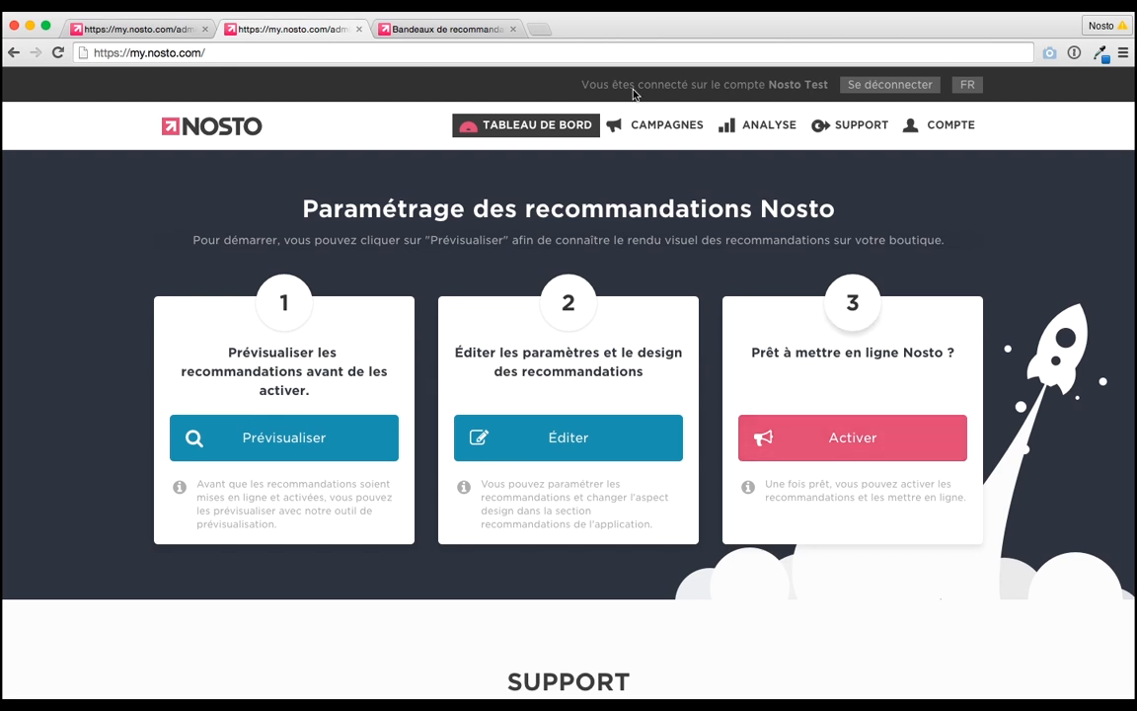
pyautogui.click(452, 30)
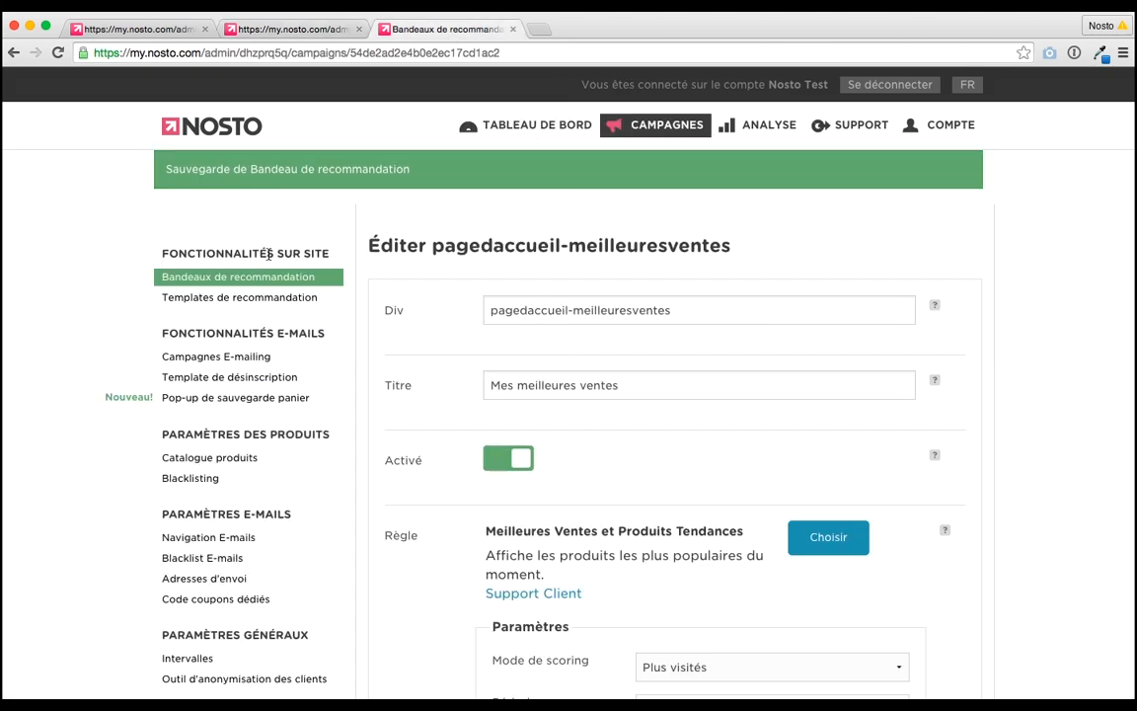
pyautogui.click(241, 280)
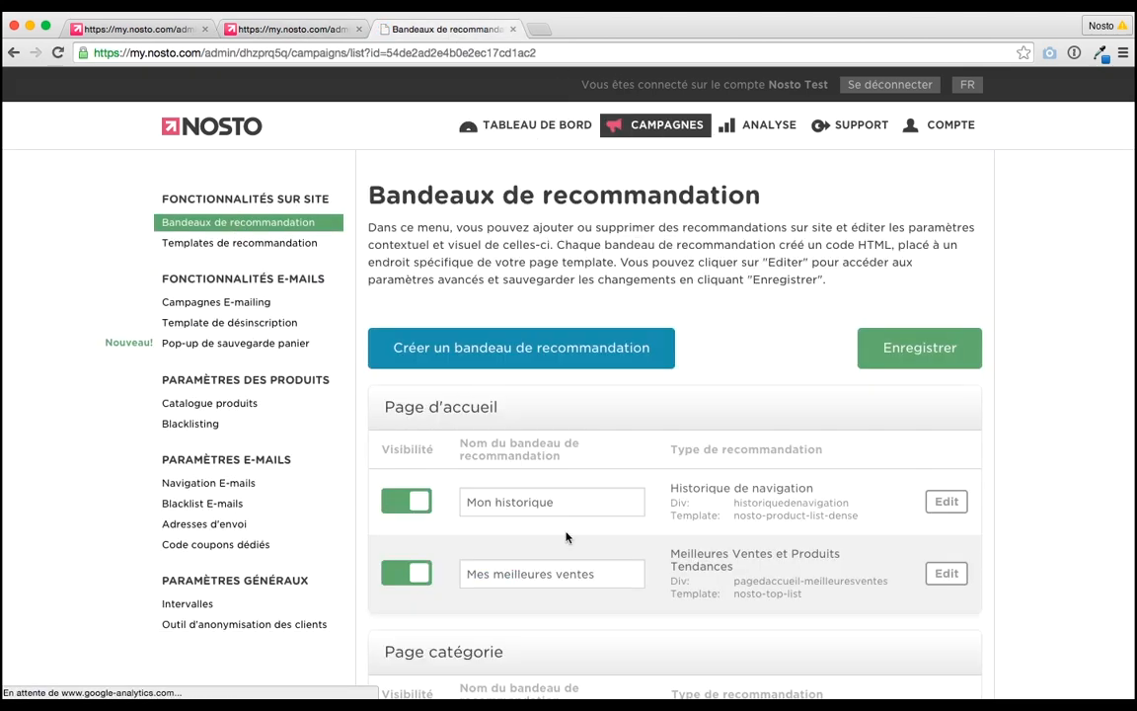
pyautogui.scroll(-5, 566, 537)
pyautogui.scroll(2, 566, 537)
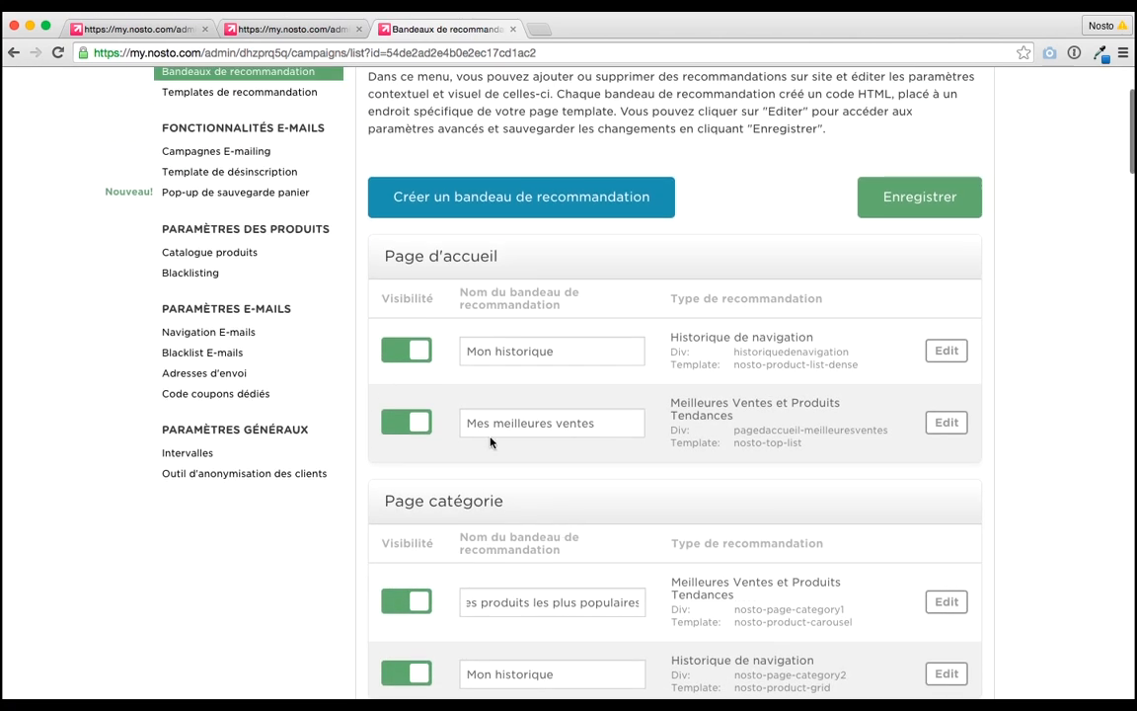
pyautogui.click(393, 359)
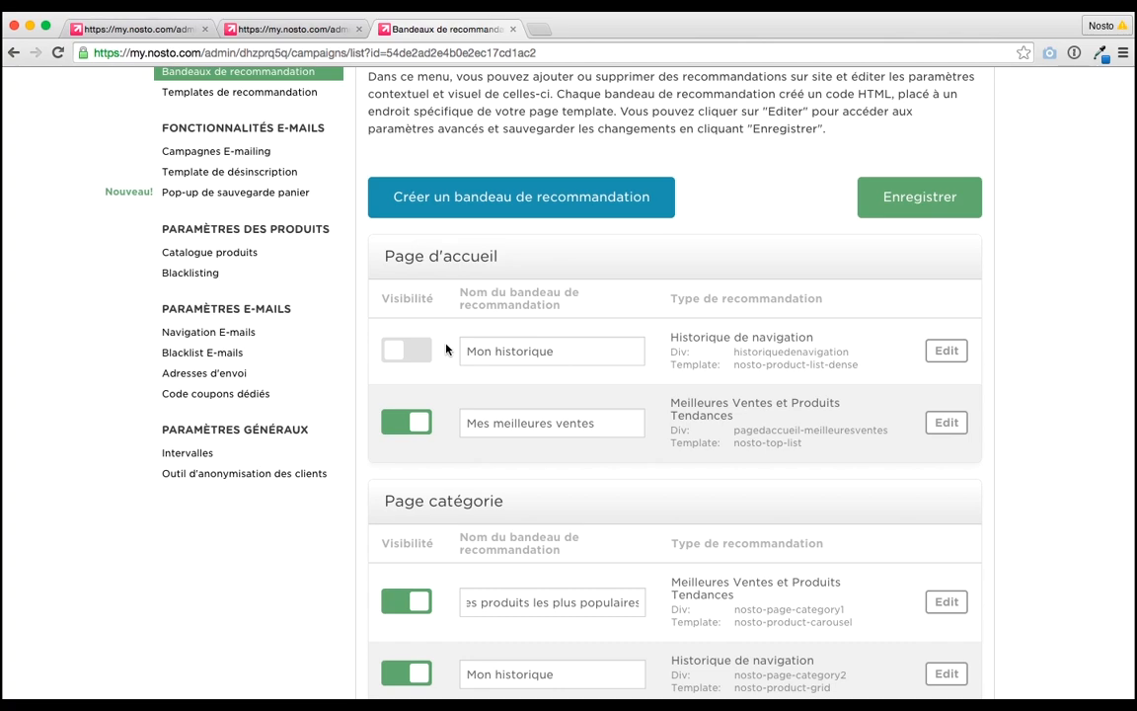
# Step: Switch to the Nosto dashboard showing the preview, edit and activate stages for recommendations
pyautogui.scroll(3, 445, 348)
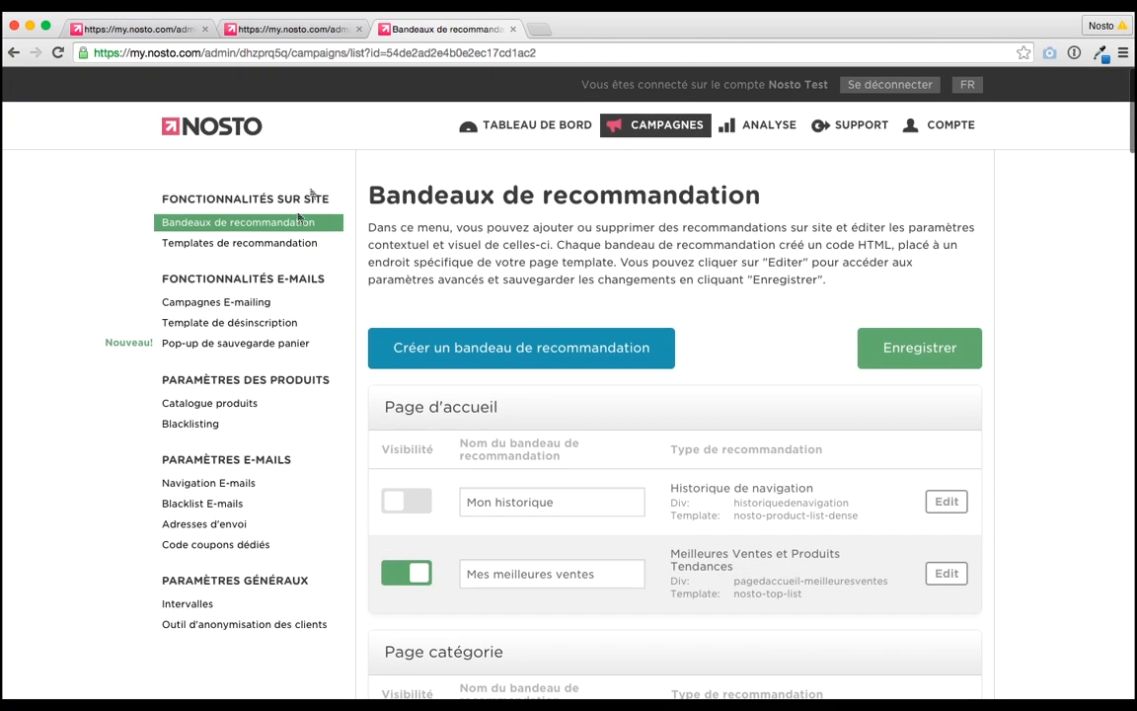
pyautogui.click(281, 31)
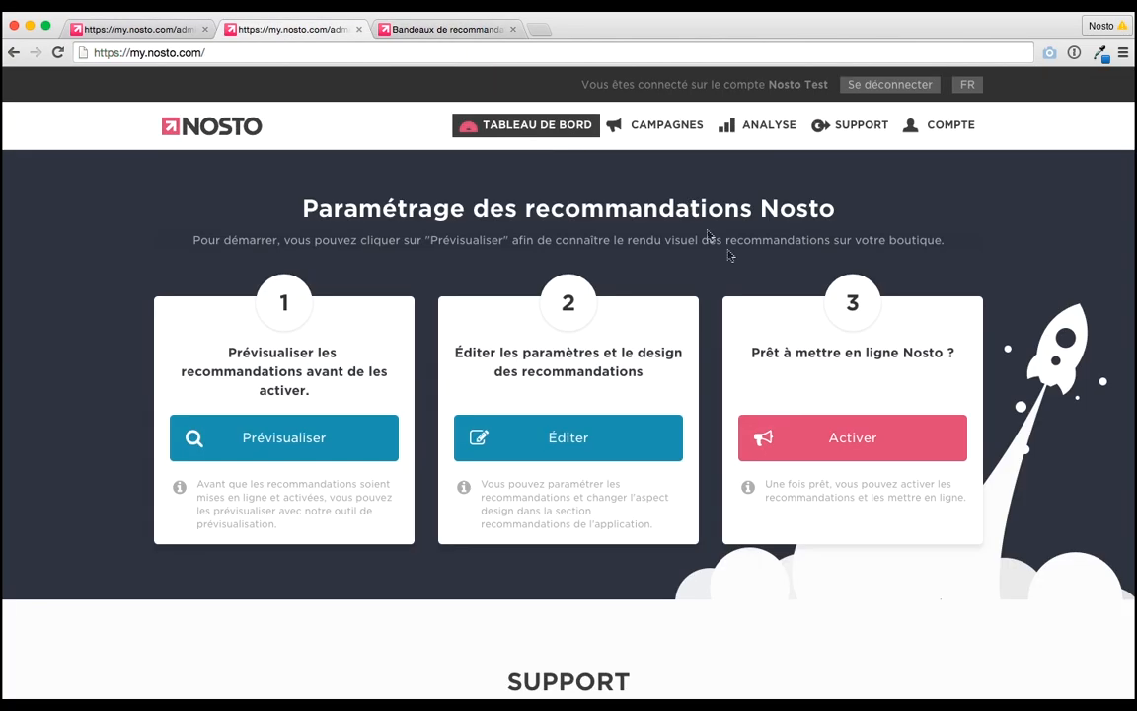